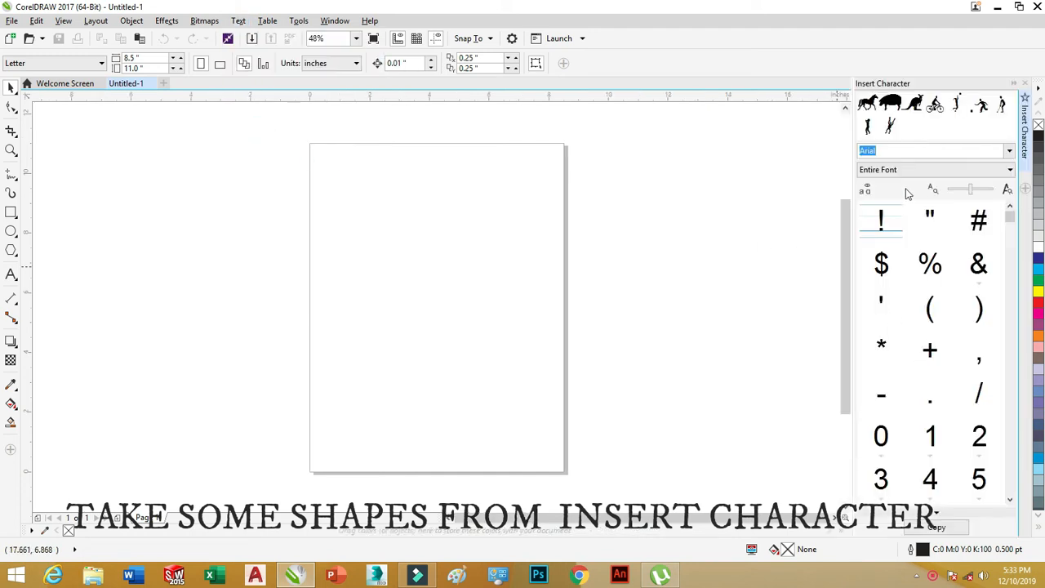
- Place the trotting horse character from the Farm & Wild Animals font on the page and size it about 4.4 x 3.5 inches
left_click(1009, 152)
left_click(1009, 152)
left_click(1009, 152)
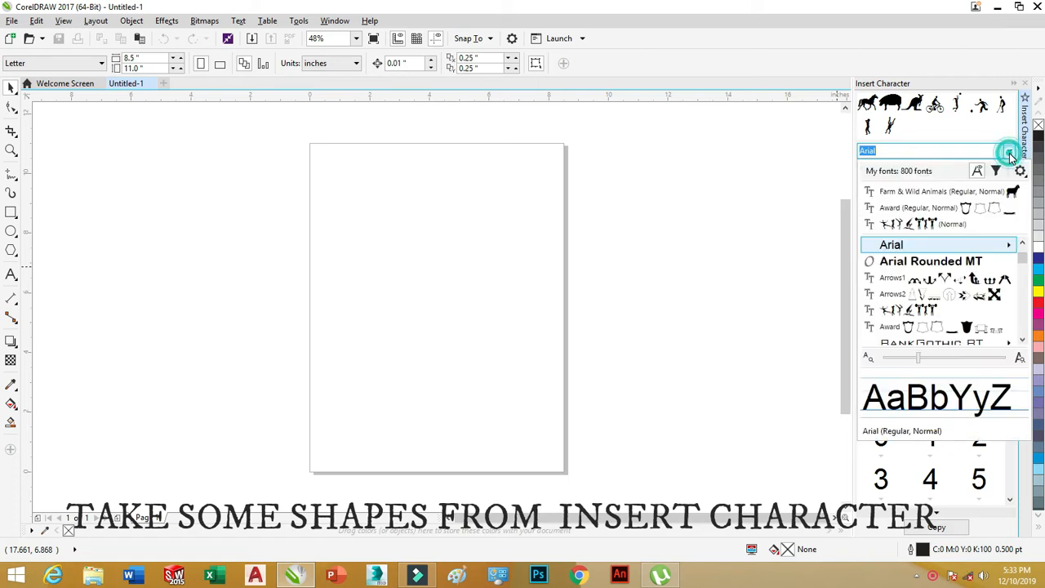
left_click(977, 192)
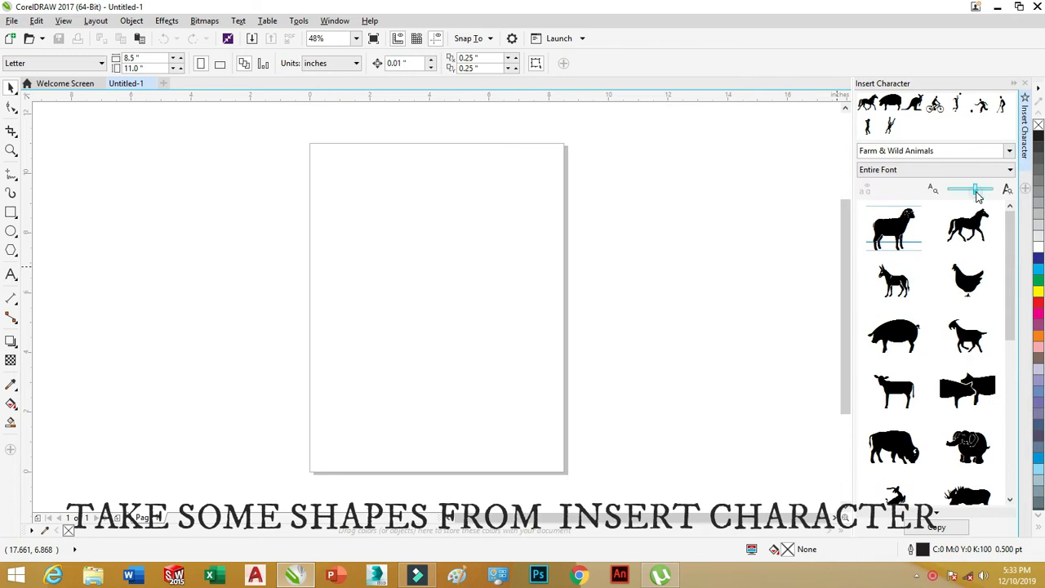
left_click_drag(894, 249, 416, 260)
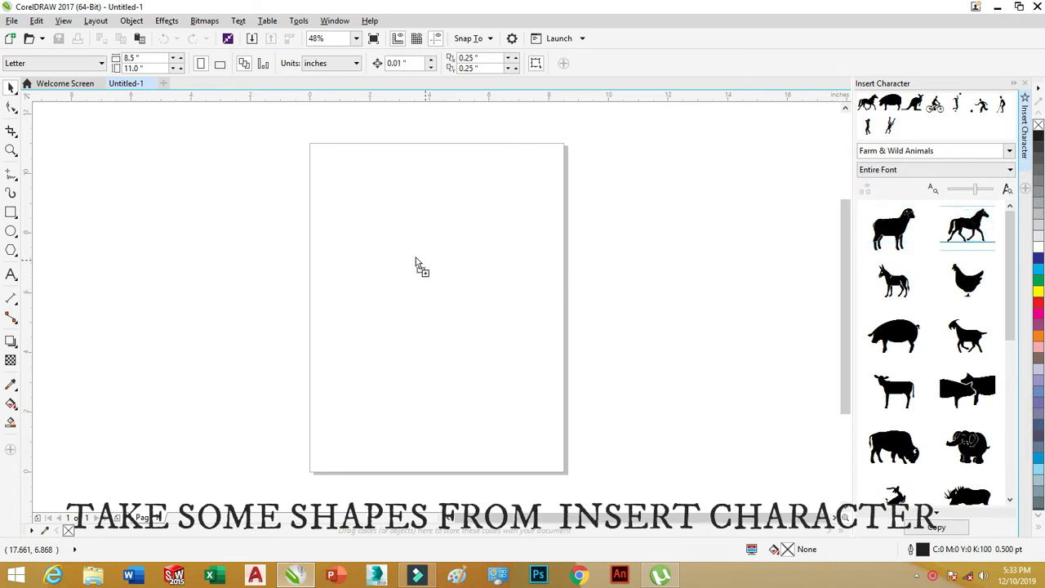
left_click_drag(362, 220, 488, 339)
scroll(503, 251, "up", 2)
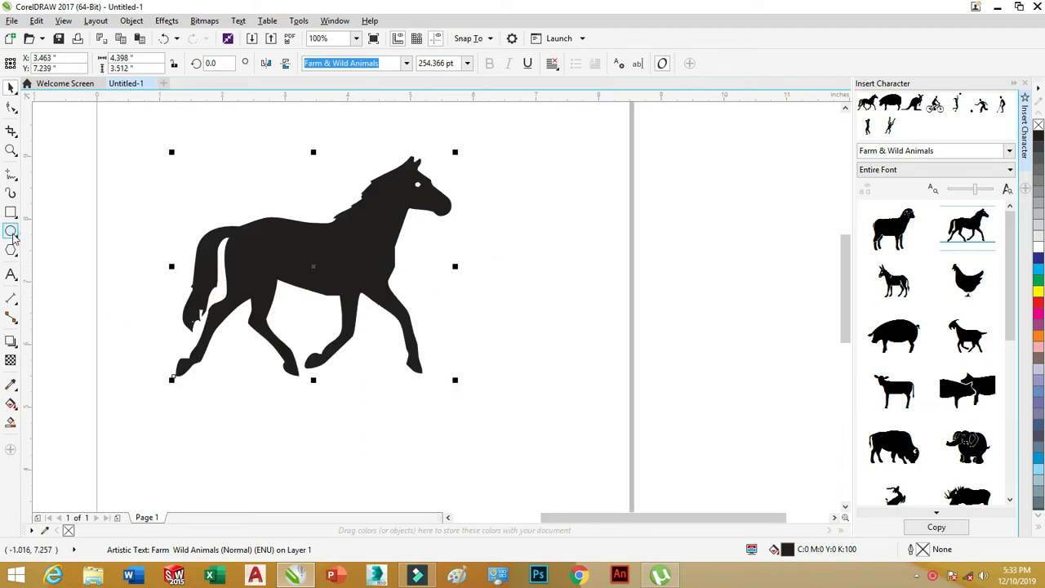
- Draw a circle about 0.85 inch wide over the horse's front leg and intersect it with the horse
left_click(11, 232)
left_click_drag(374, 282, 430, 338)
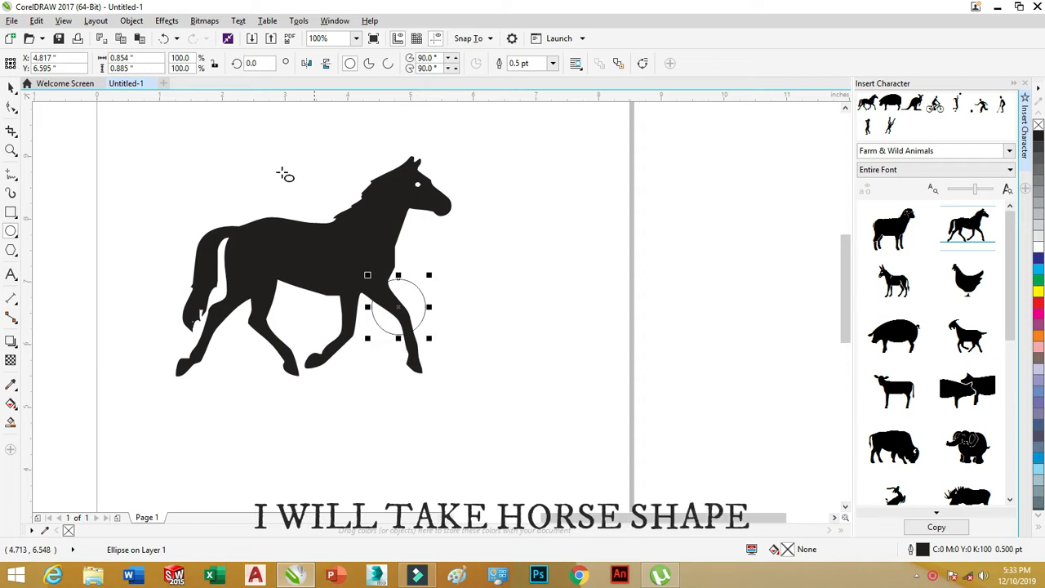
left_click(11, 89)
left_click_drag(501, 132, 142, 442)
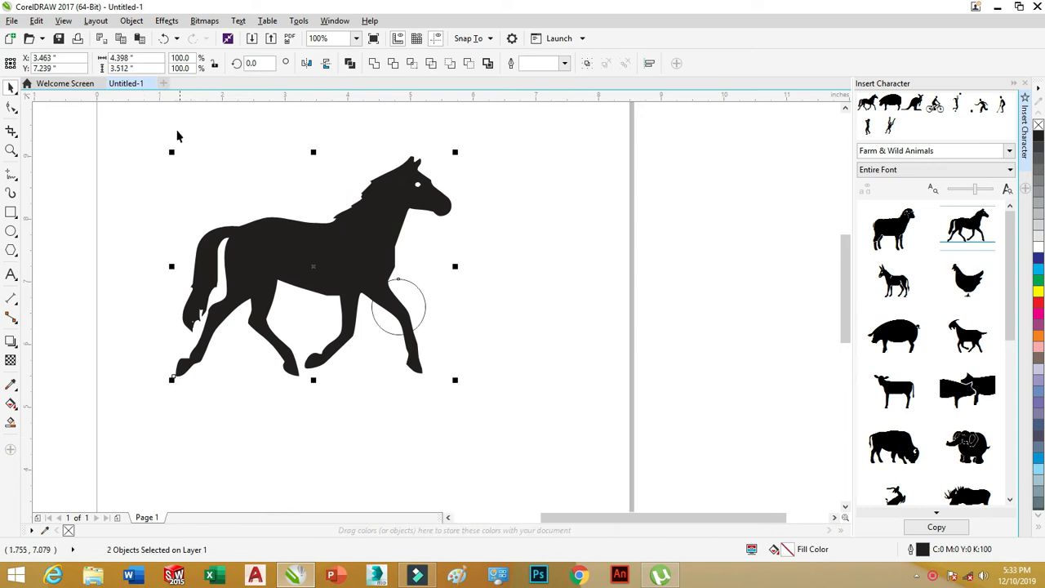
left_click(162, 21)
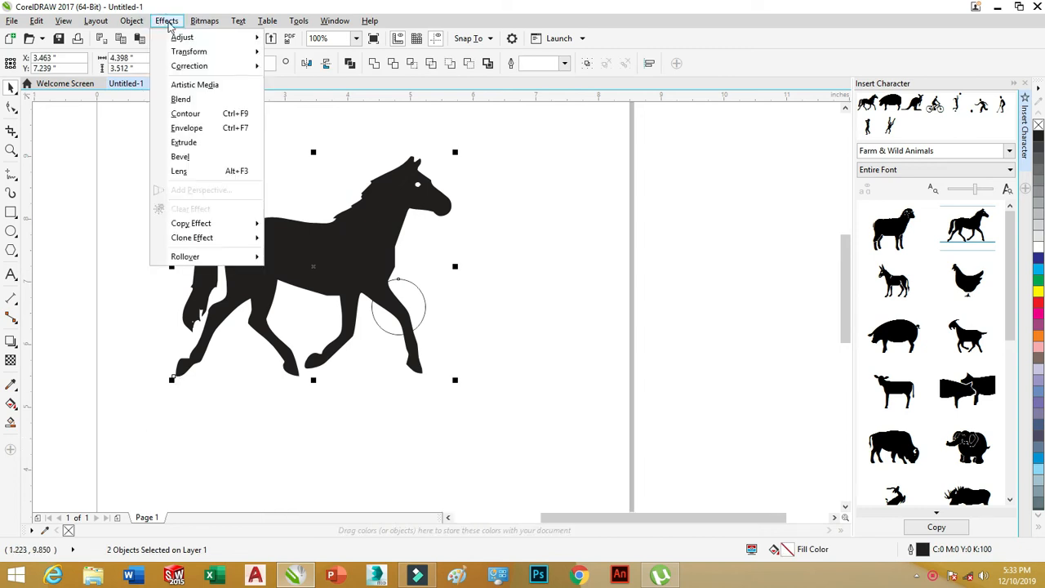
mouse_move(204, 21)
left_click(637, 13)
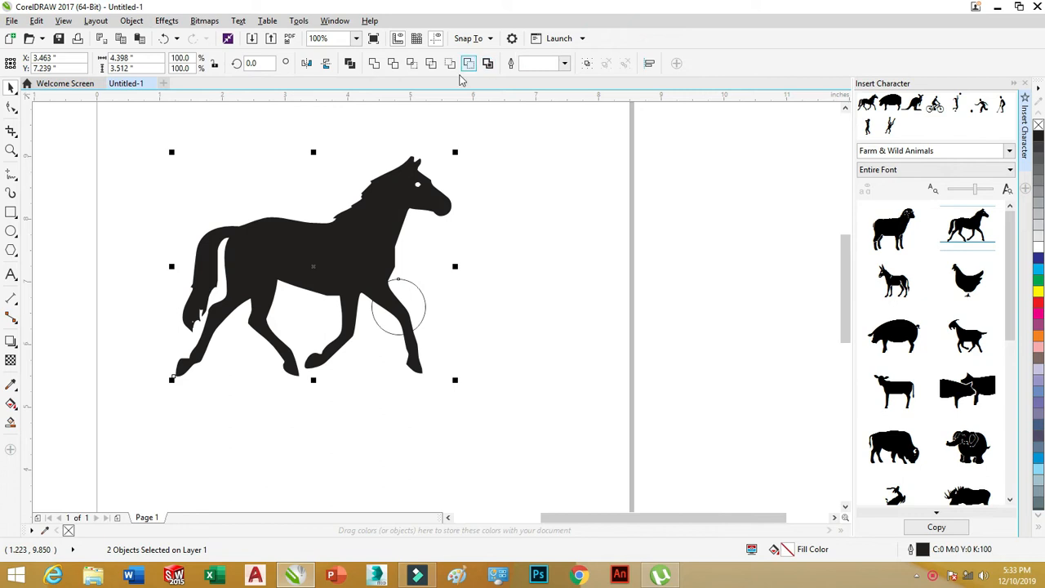
left_click(412, 67)
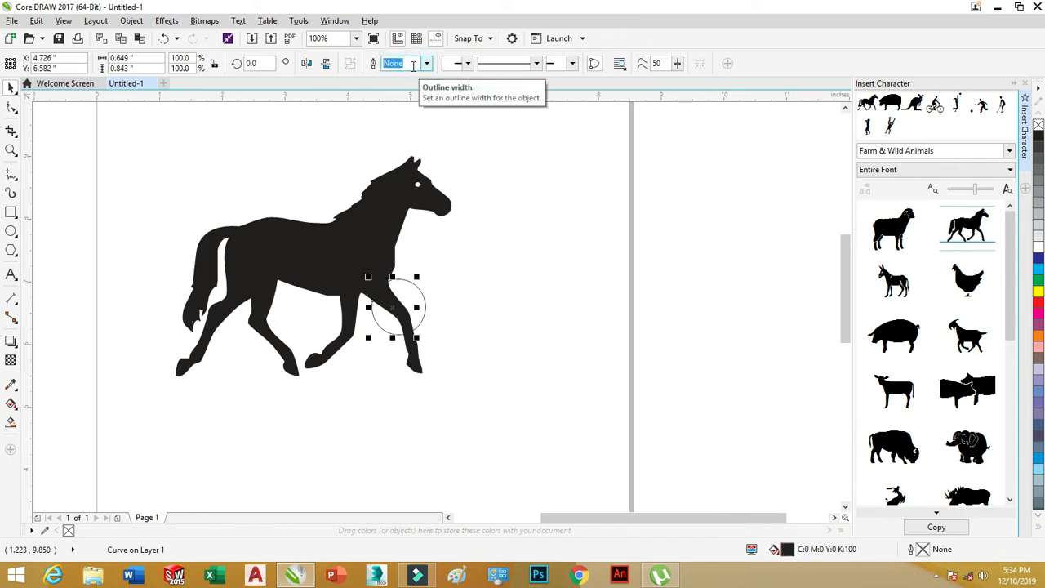
- Trim the circled section of the front leg out of the horse
left_click_drag(515, 131, 212, 457)
left_click_drag(109, 479, 109, 479)
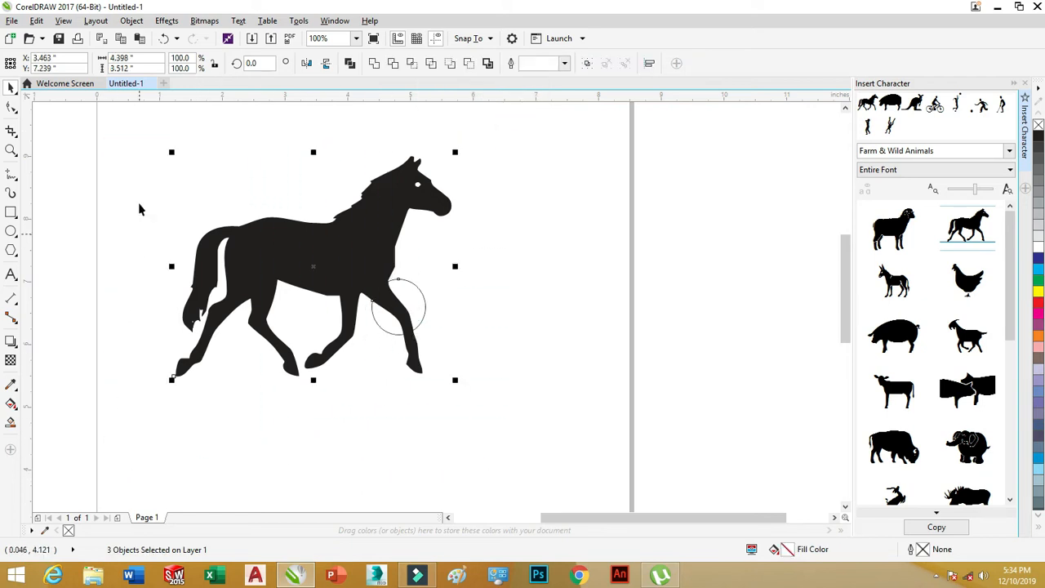
left_click(166, 21)
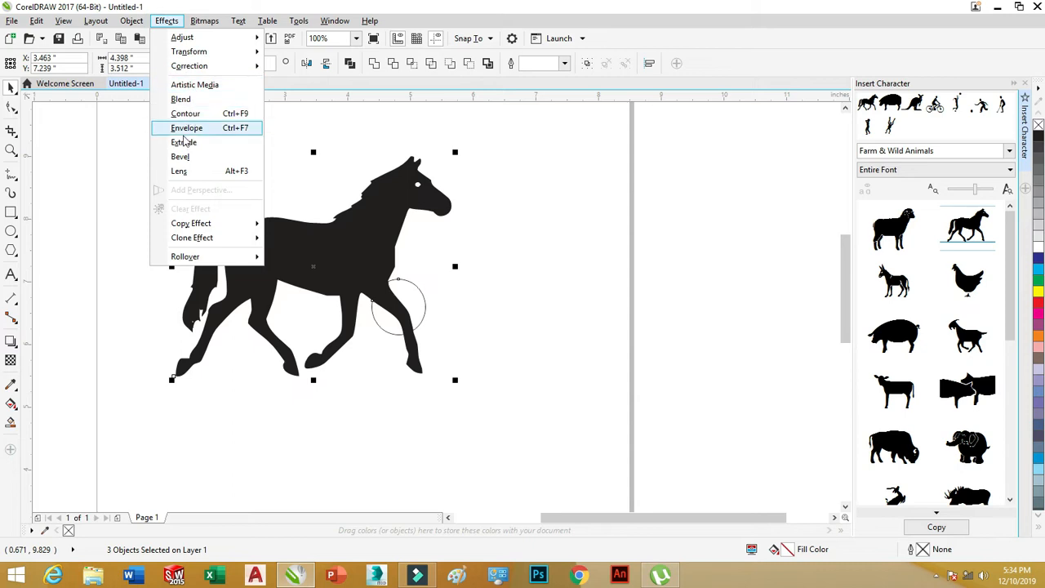
mouse_move(135, 18)
mouse_move(165, 294)
left_click(328, 310)
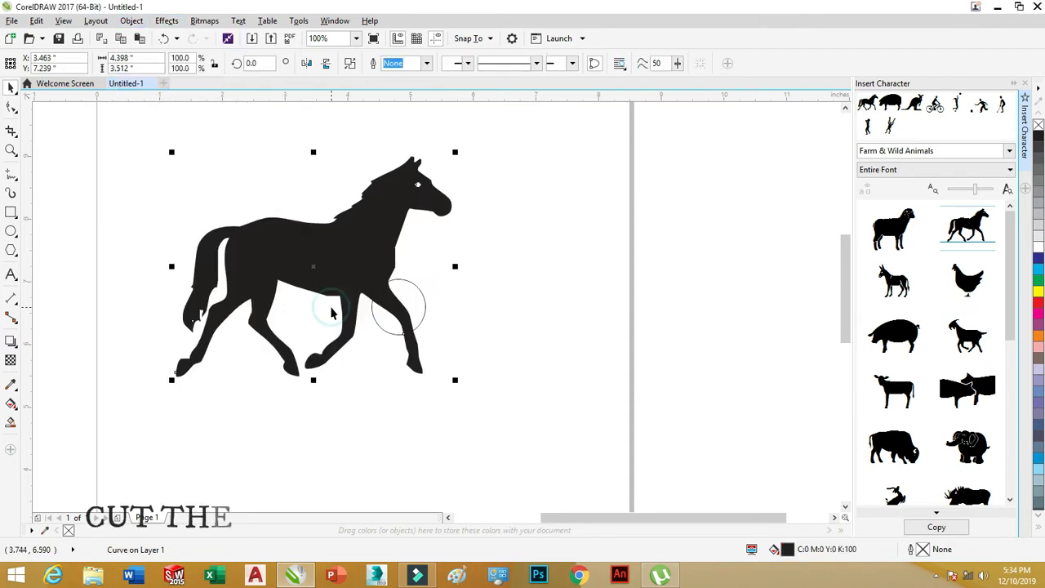
left_click(378, 371)
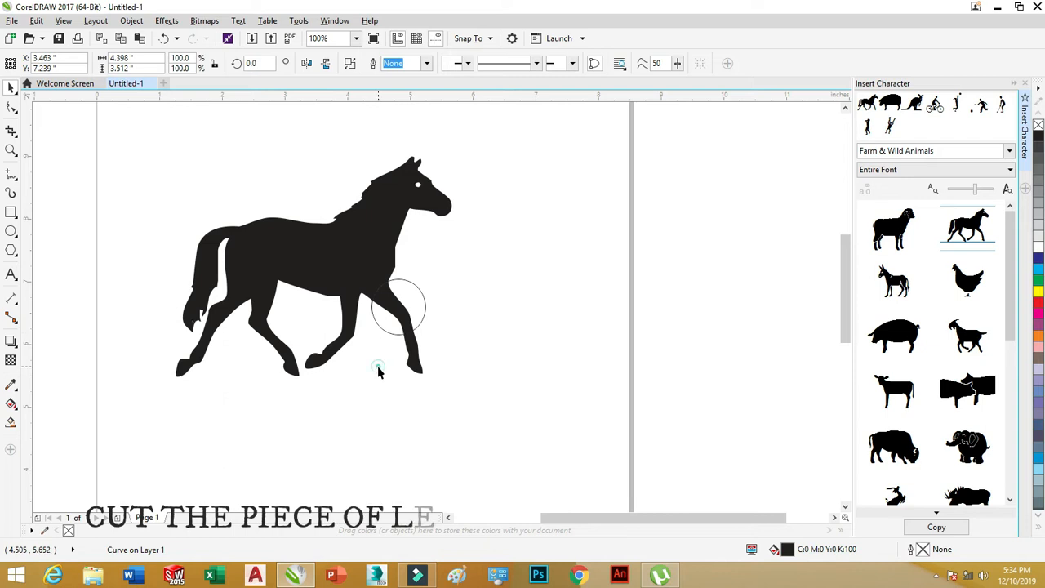
- Move the cut leg piece clear of the horse and delete the circle
left_click(397, 310)
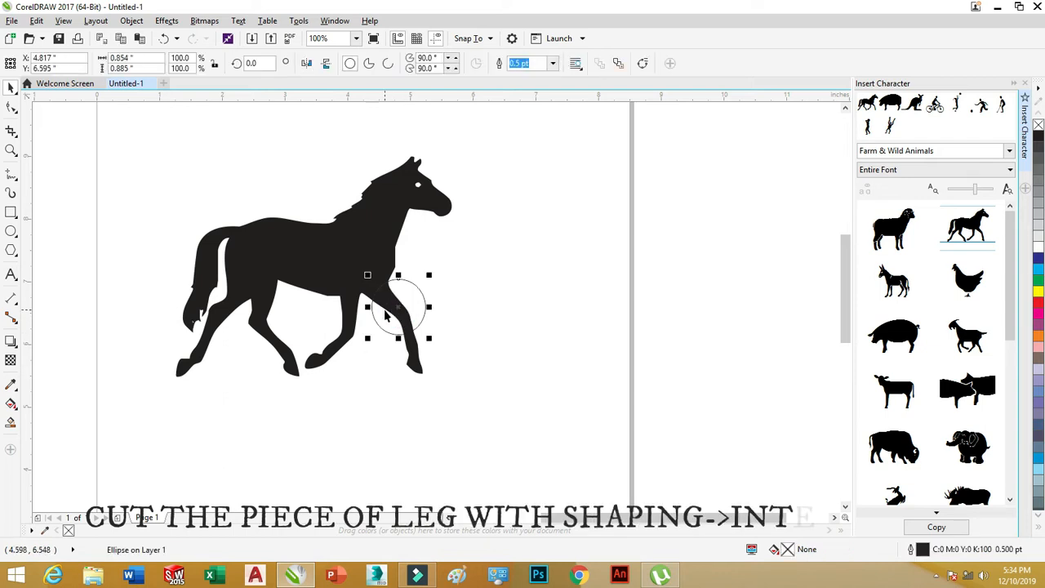
left_click(386, 308)
left_click_drag(388, 306, 524, 273)
left_click_drag(391, 308, 466, 281)
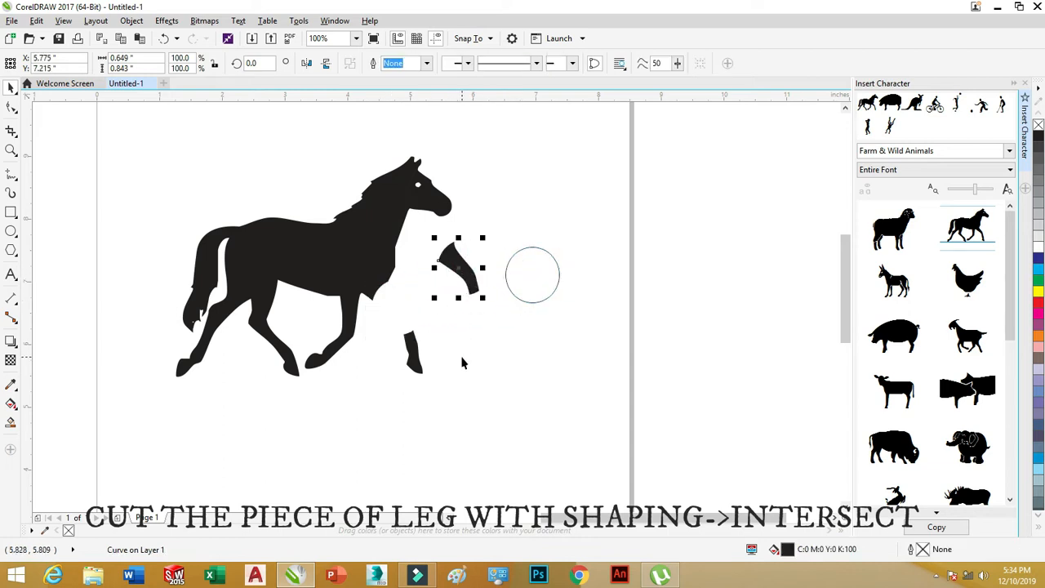
left_click_drag(522, 252, 597, 250)
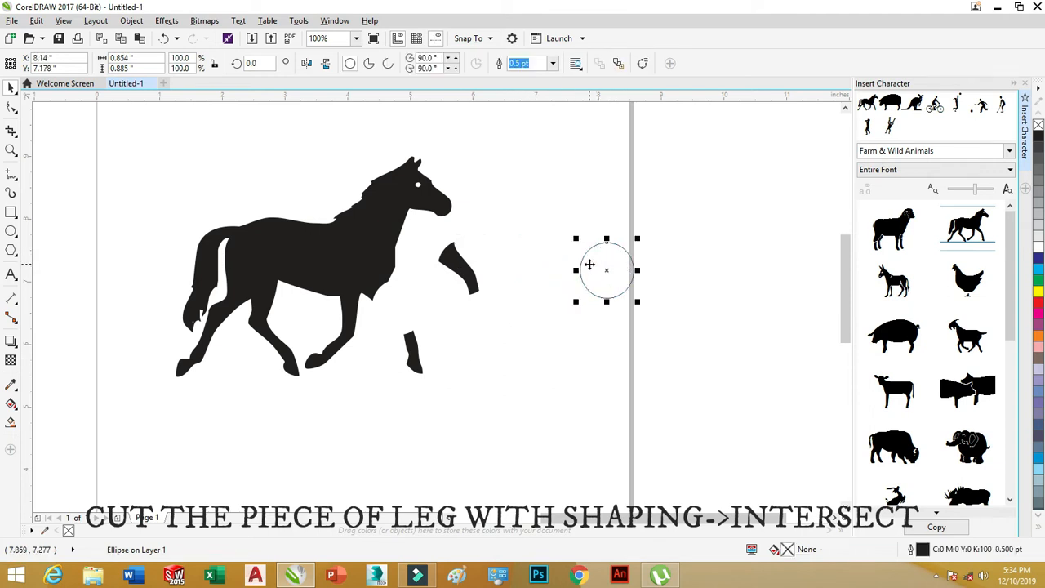
key("Delete")
left_click_drag(471, 282, 488, 312)
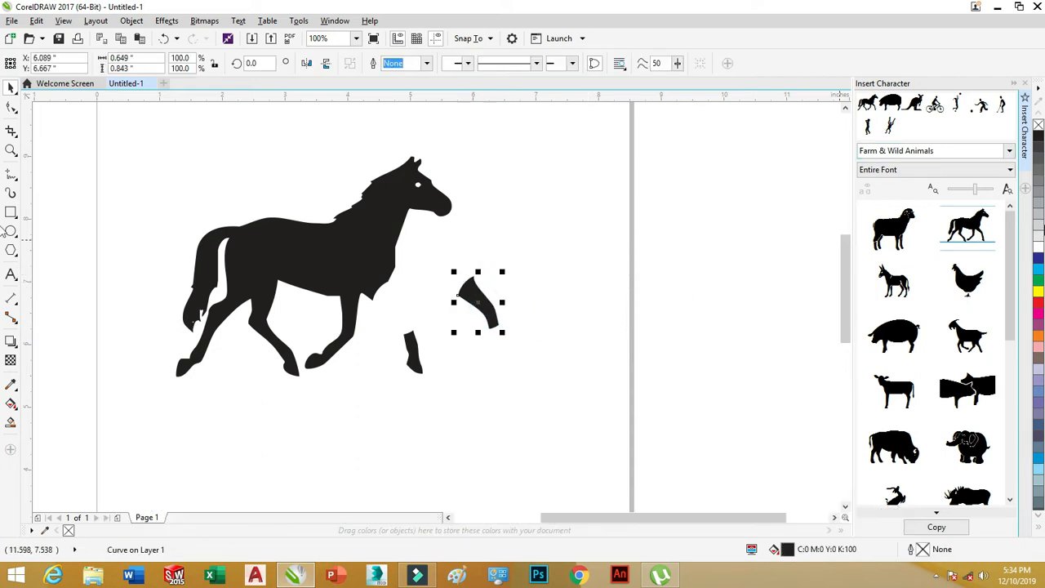
- Give the separated leg piece a black outline and a white fill
right_click(1038, 137)
left_click(1038, 248)
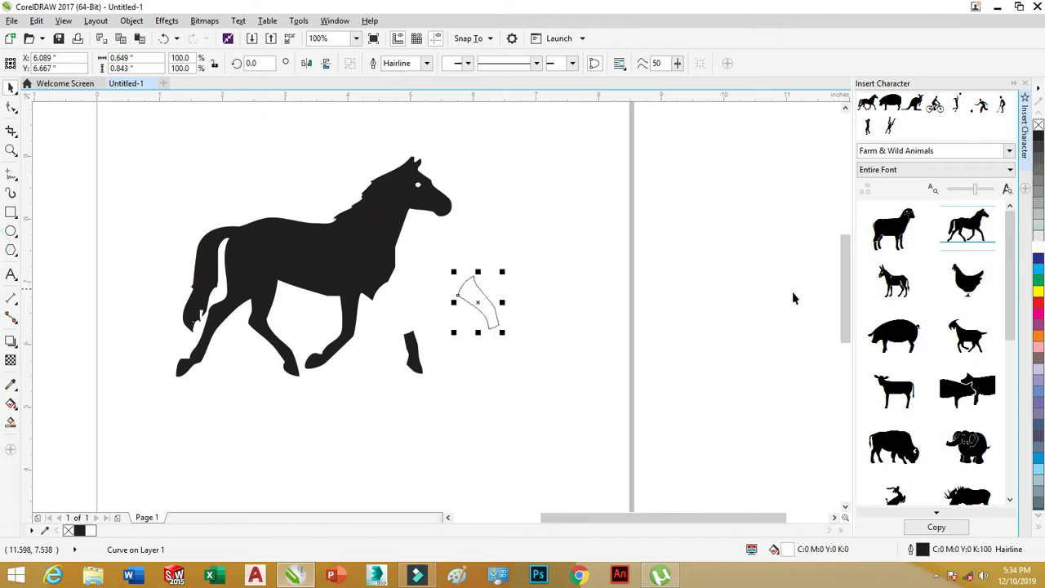
left_click(534, 350)
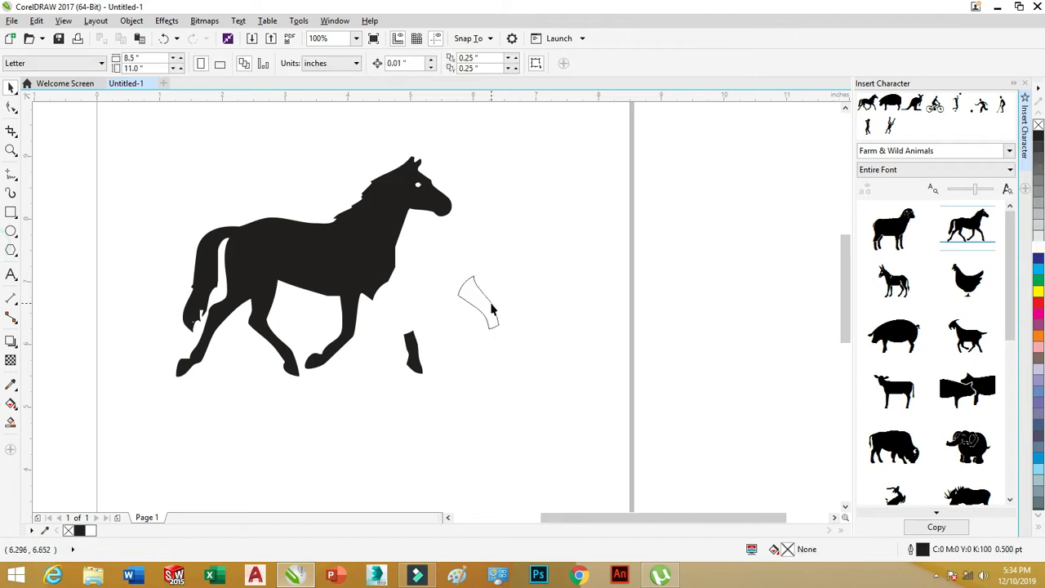
- Move the leg piece slightly closer to the horse and rotate it about 51° counterclockwise so it lies nearly horizontal
scroll(492, 309, "up", 1)
left_click_drag(482, 296, 427, 299)
left_click(392, 279)
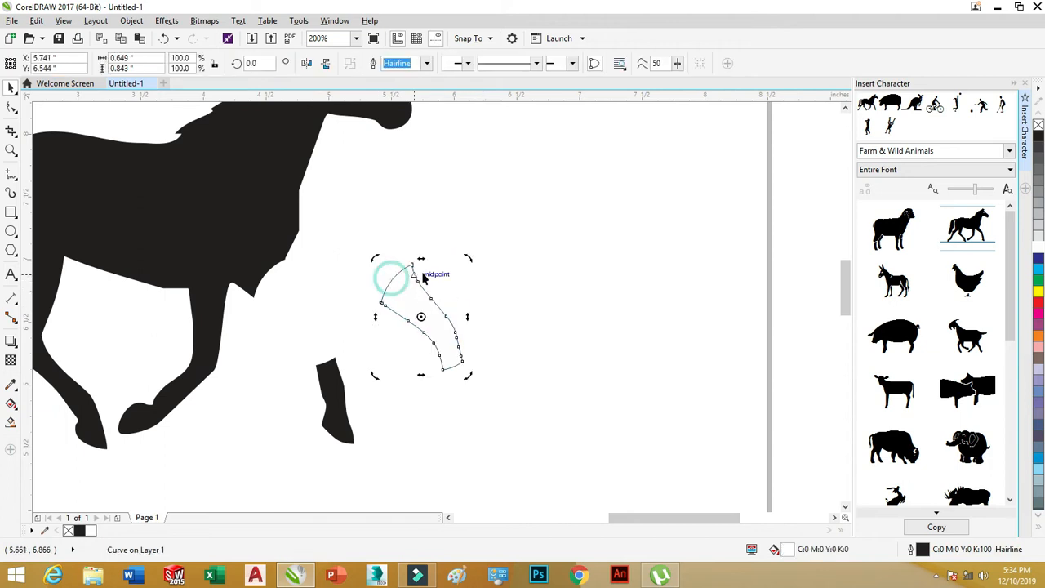
left_click_drag(471, 256, 408, 259)
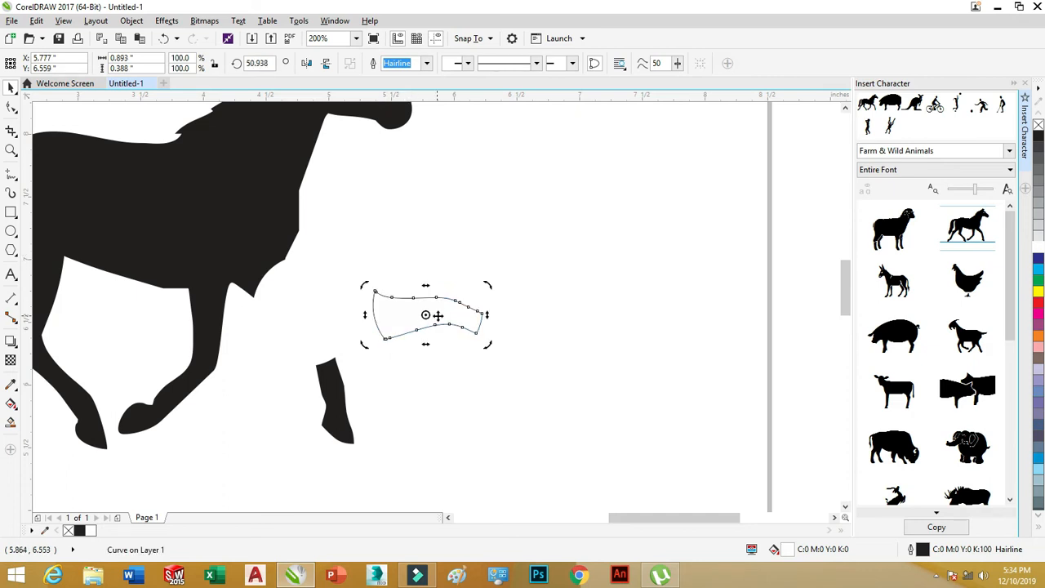
- Add the artistic text HORSE in Arial above the leg piece and narrow it to about 0.82 inch wide
left_click(12, 275)
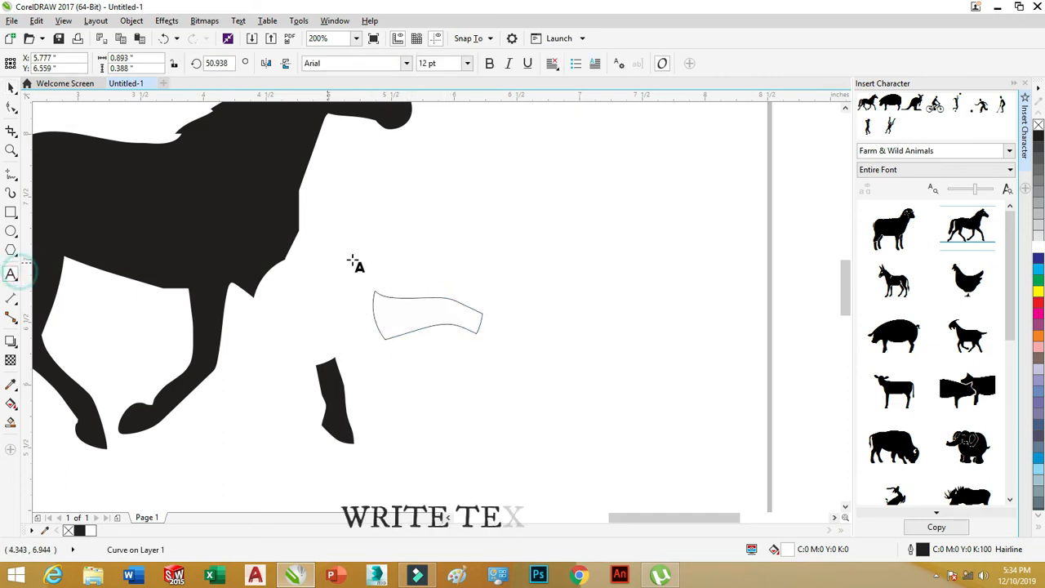
left_click(390, 243)
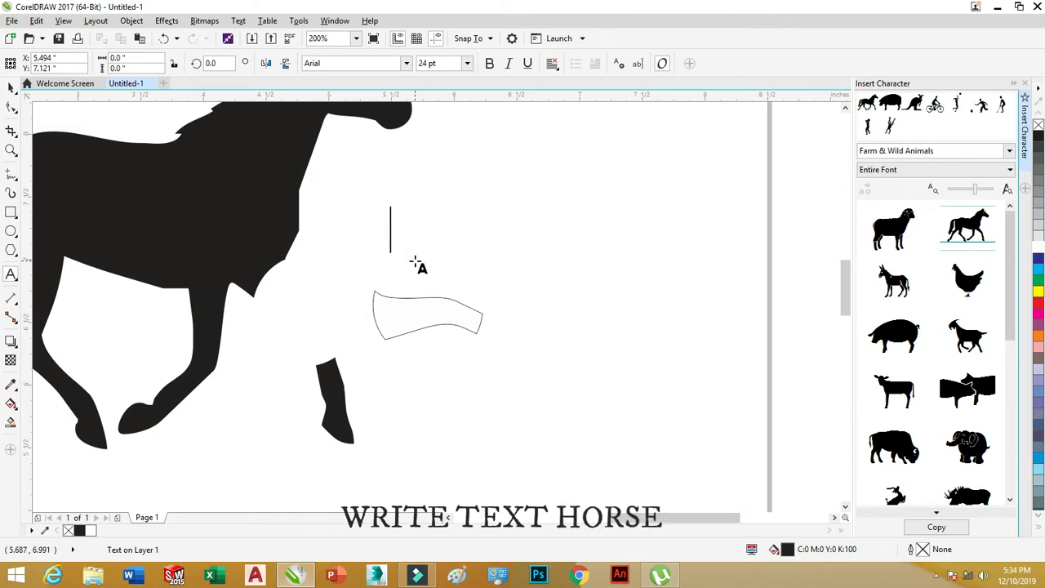
type("HO")
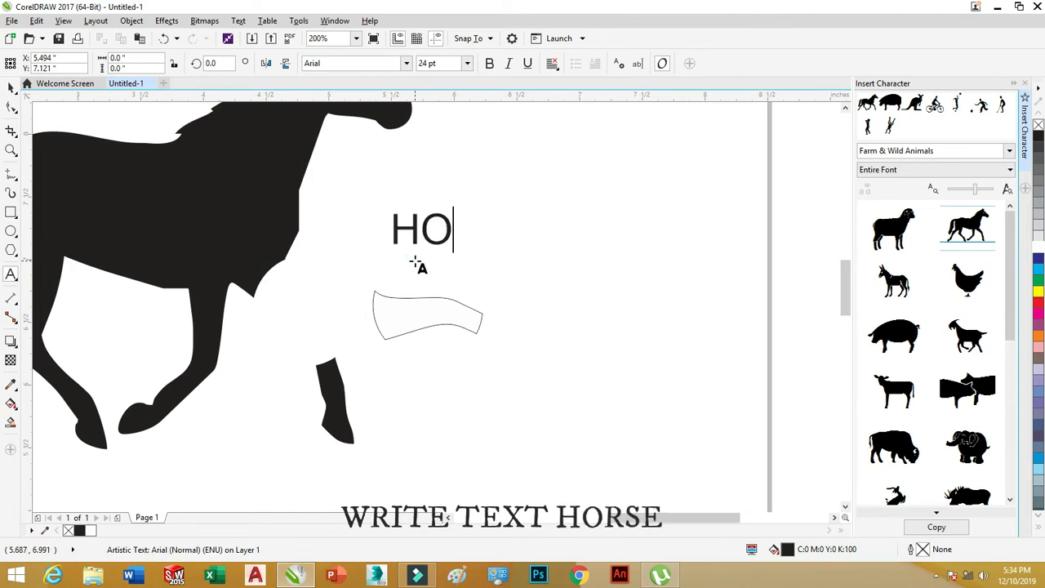
type("RSE")
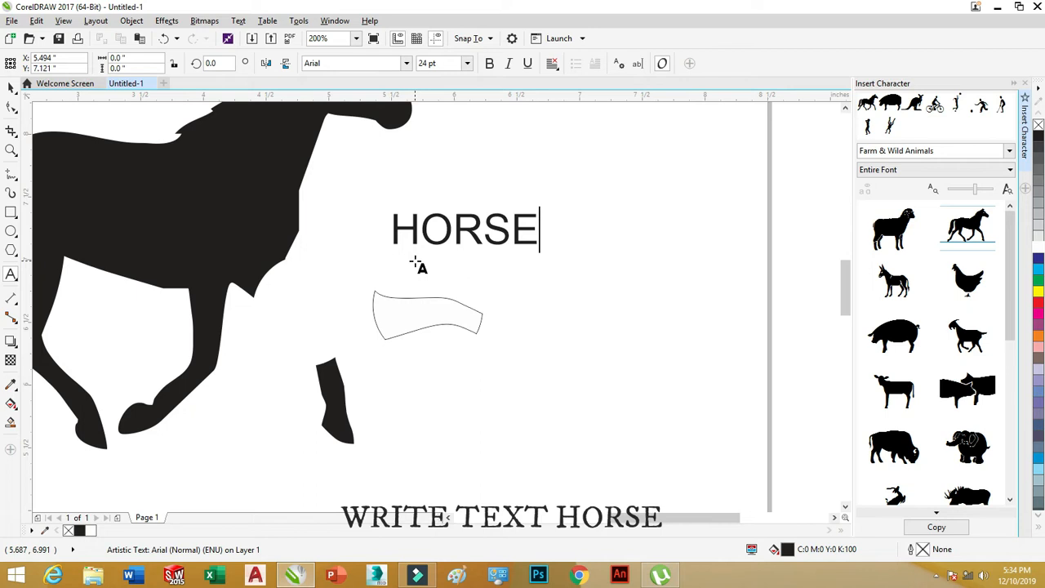
left_click(11, 87)
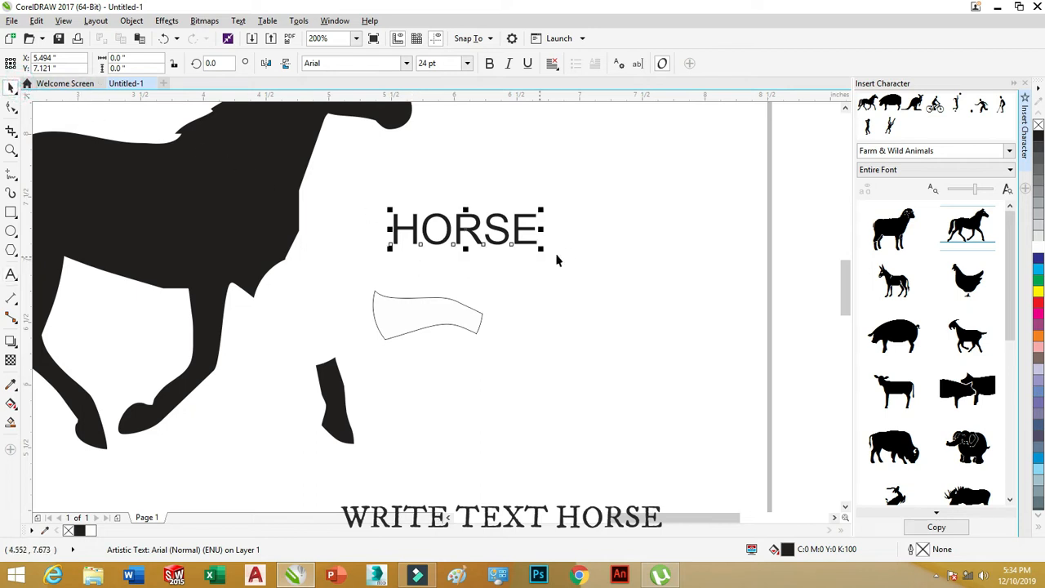
left_click_drag(545, 231, 518, 243)
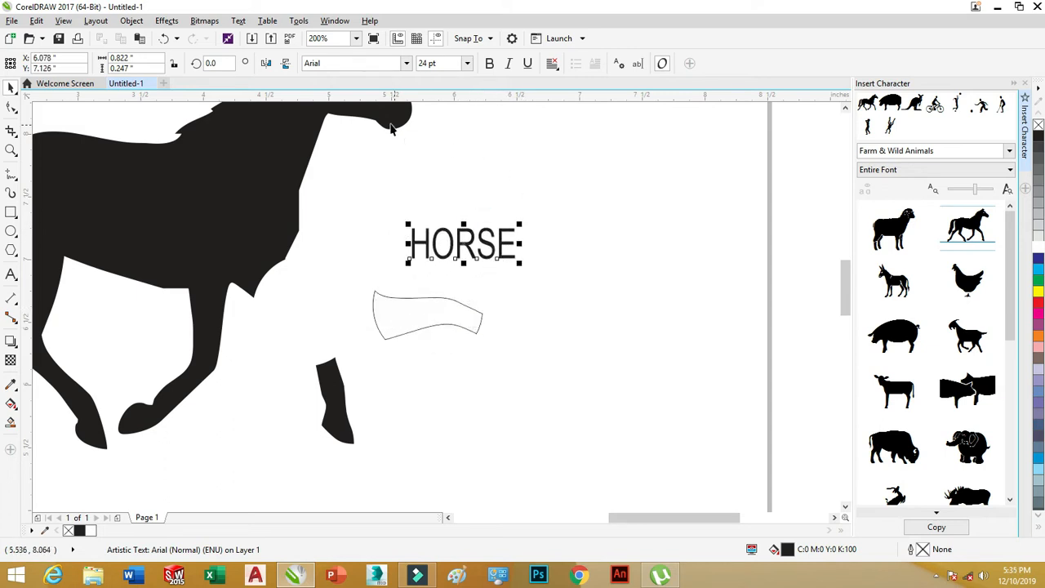
- Apply an envelope to the HORSE text, created from the leg piece's shape
left_click(168, 21)
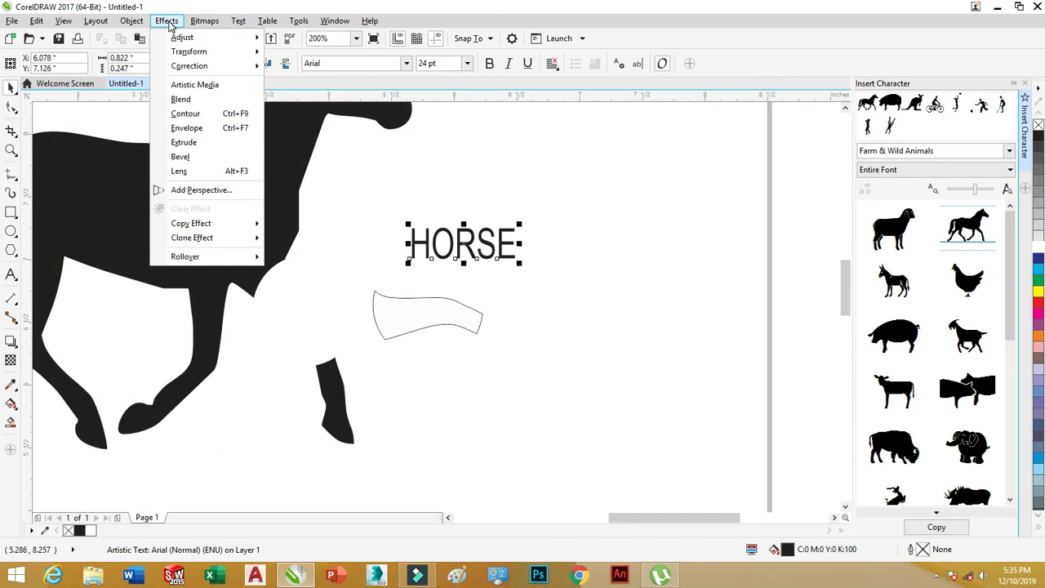
left_click(184, 129)
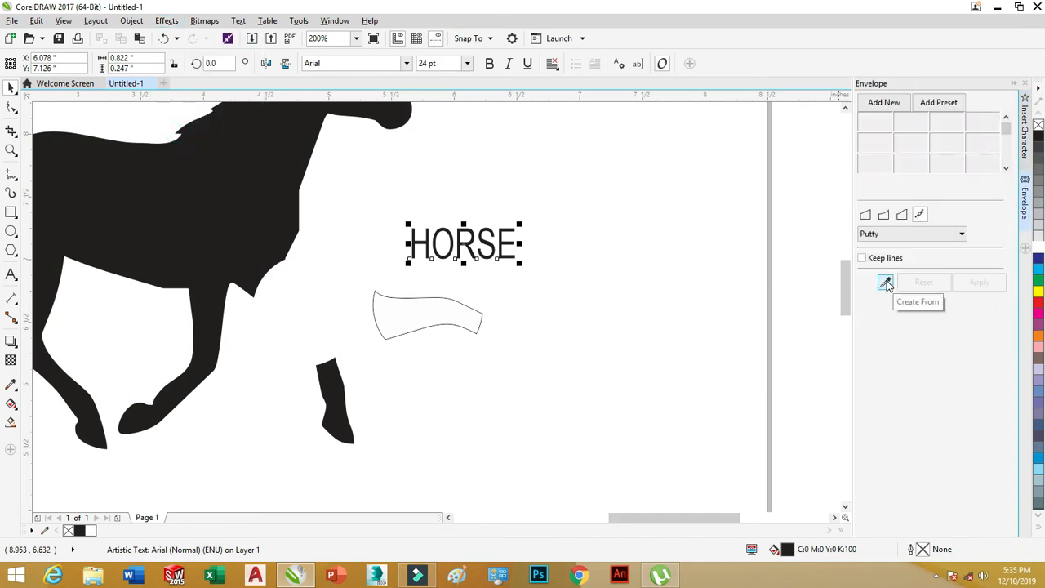
left_click(886, 283)
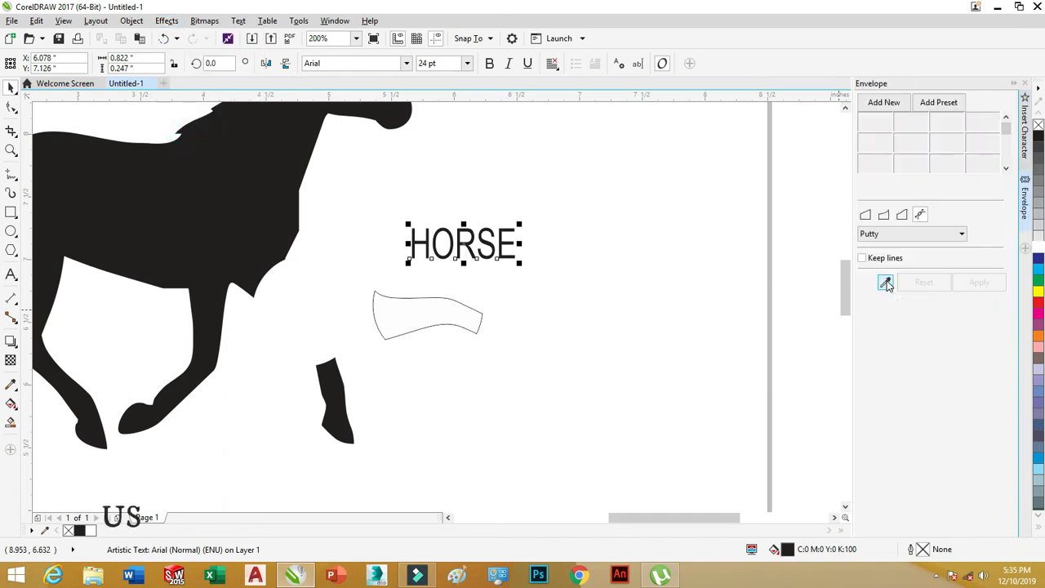
left_click(456, 302)
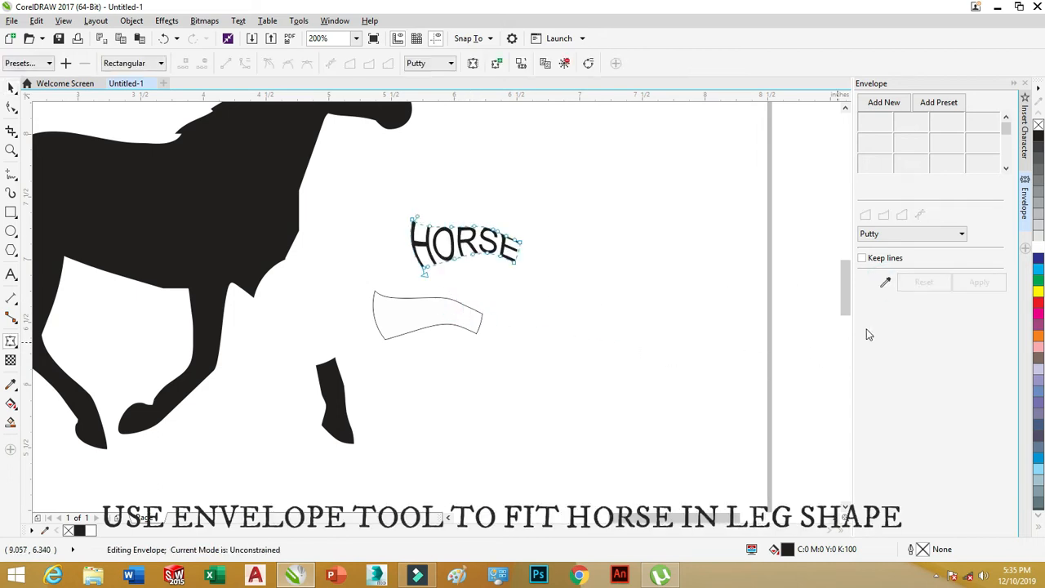
left_click(12, 87)
left_click(406, 365)
- Center the warped HORSE text inside the leg outline and rotate both together to an angle of about 3.8°
left_click_drag(469, 245, 432, 279)
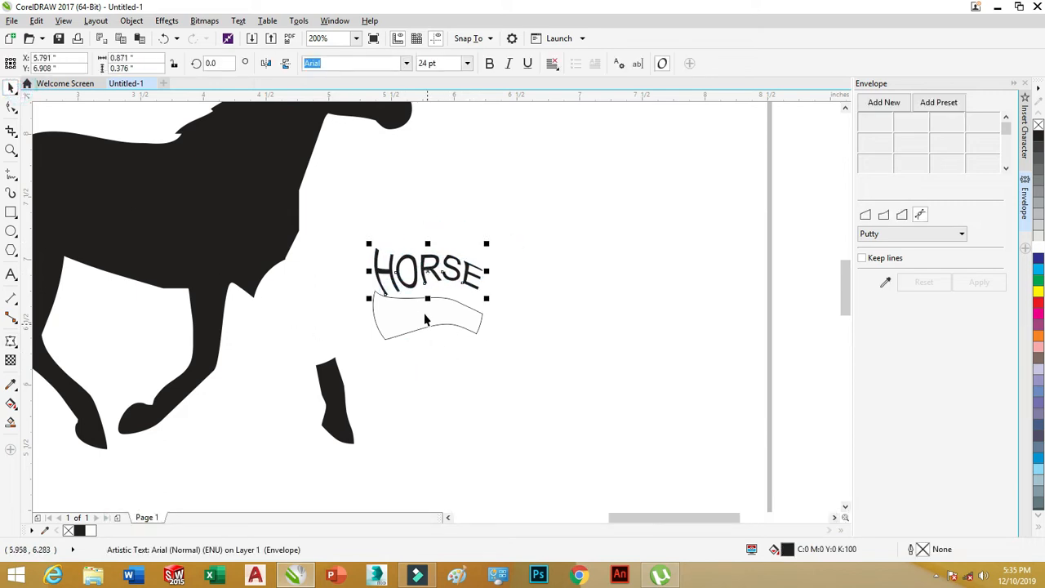
left_click_drag(354, 231, 526, 375)
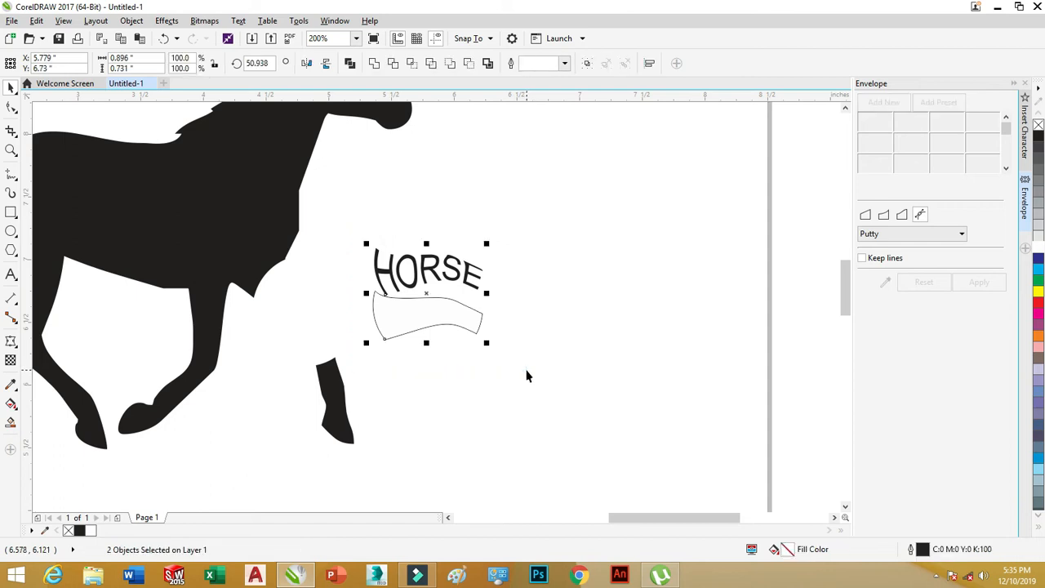
key("c")
key("e")
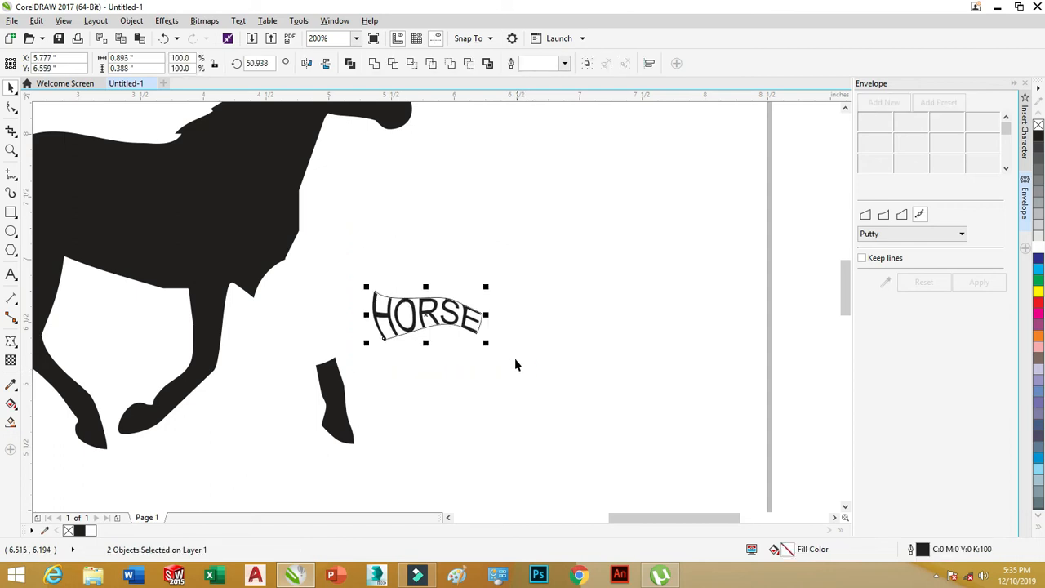
left_click(465, 303)
left_click_drag(488, 285, 514, 351)
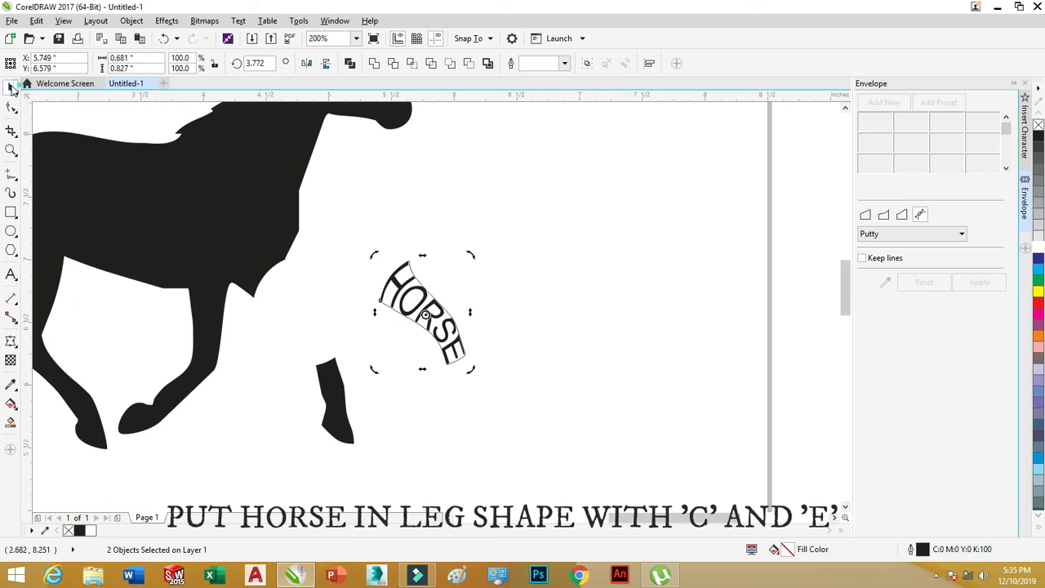
- Fit the leg outline with its HORSE text into the gap of the horse's front leg and rotate both to about 0.24°
left_click(422, 287)
left_click_drag(422, 287, 304, 298)
scroll(277, 323, "up", 1)
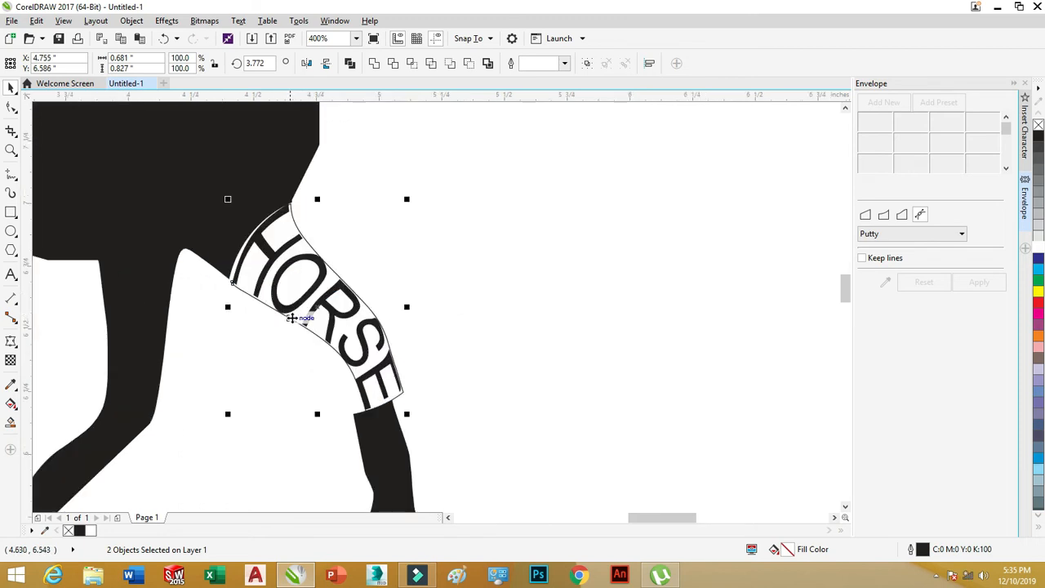
left_click(348, 292)
left_click_drag(409, 198, 411, 198)
key("Left")
key("Left")
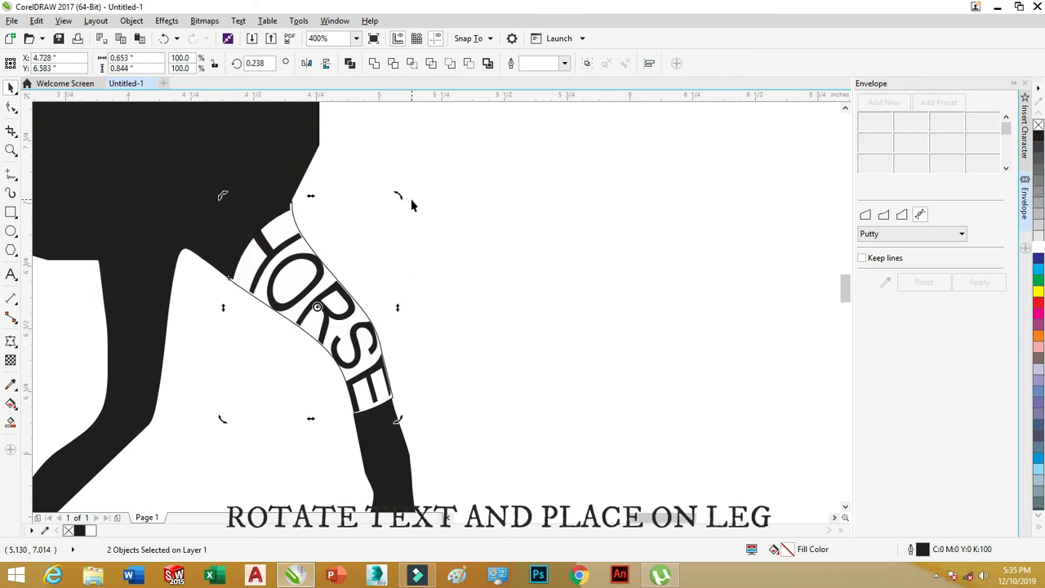
left_click(480, 307)
scroll(506, 301, "down", 3)
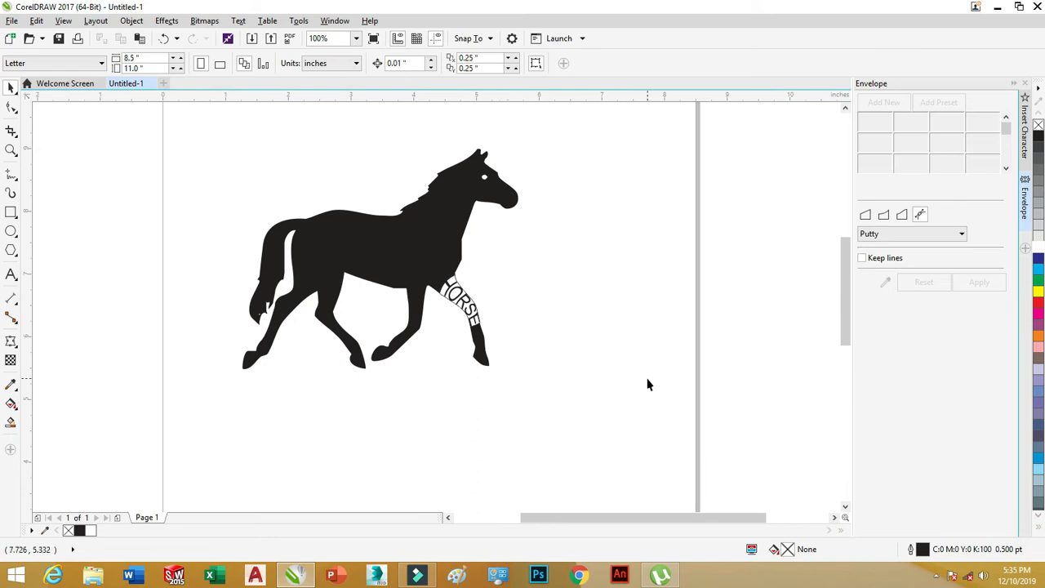
- Move the whole horse, including the HORSE text, off the page to its left side
scroll(390, 327, "down", 1)
left_click_drag(483, 212, 307, 373)
left_click_drag(366, 282, 162, 299)
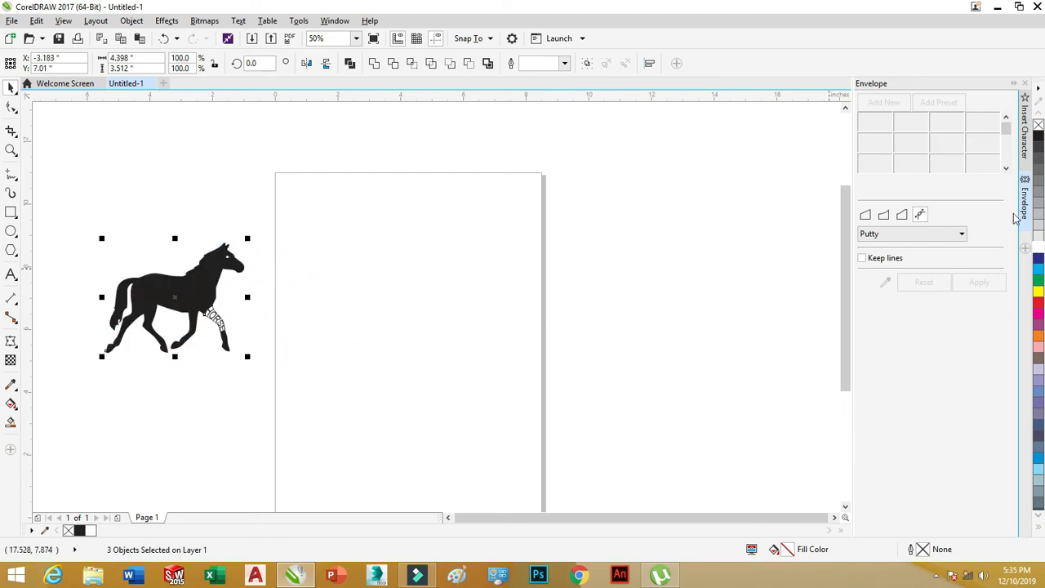
- Insert the athlete-with-ball silhouette from the recently used characters onto the page, about 5 inches tall
left_click(1026, 131)
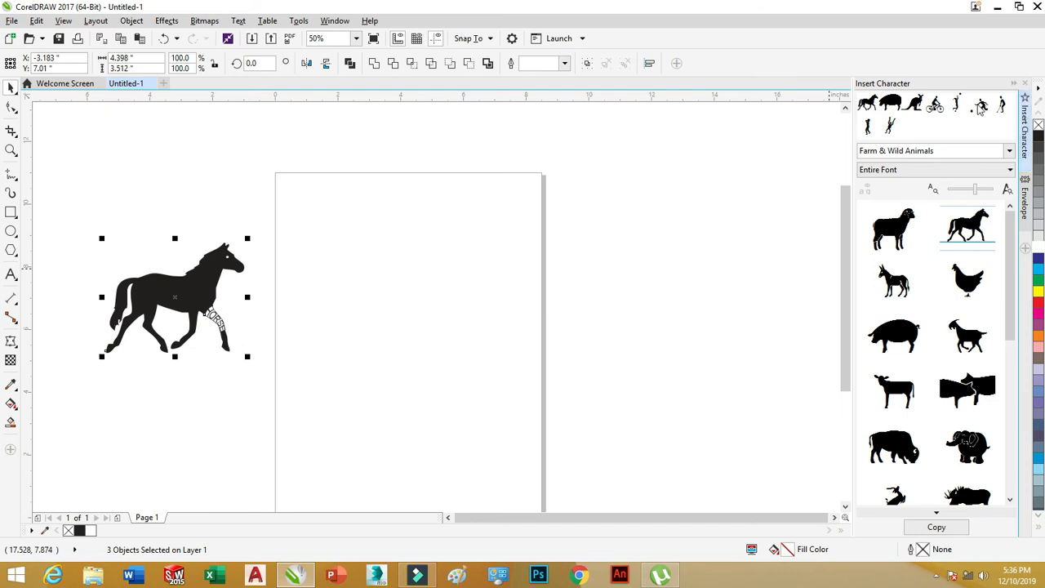
left_click_drag(959, 102, 510, 259)
left_click_drag(369, 264, 532, 412)
left_click_drag(393, 303, 356, 300)
scroll(388, 248, "up", 2)
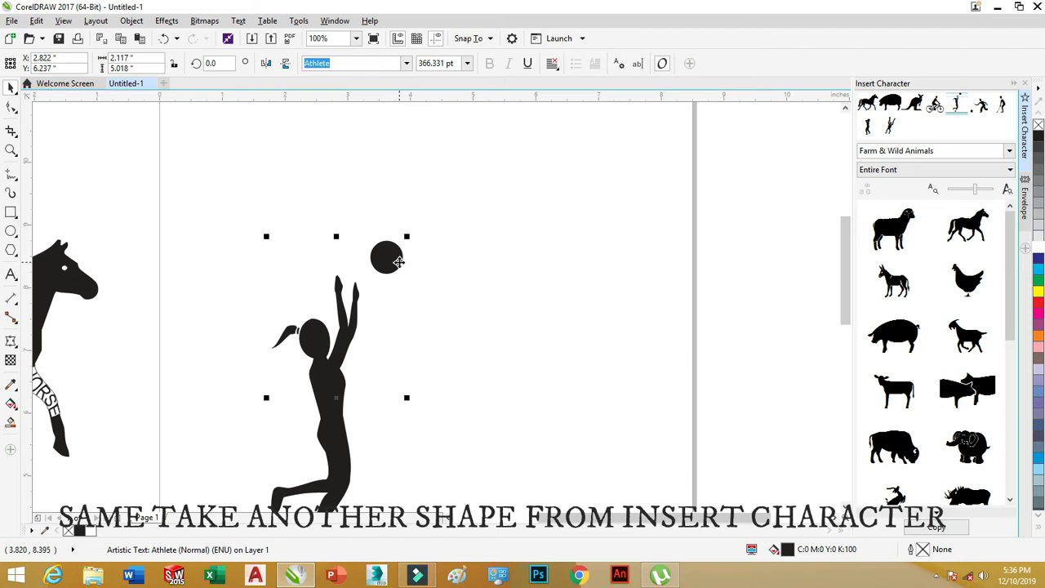
- Draw a rectangle about 0.85 by 0.72 inch around the ball and intersect it with the athlete silhouette
left_click(11, 214)
left_click_drag(356, 231, 417, 282)
left_click(10, 87)
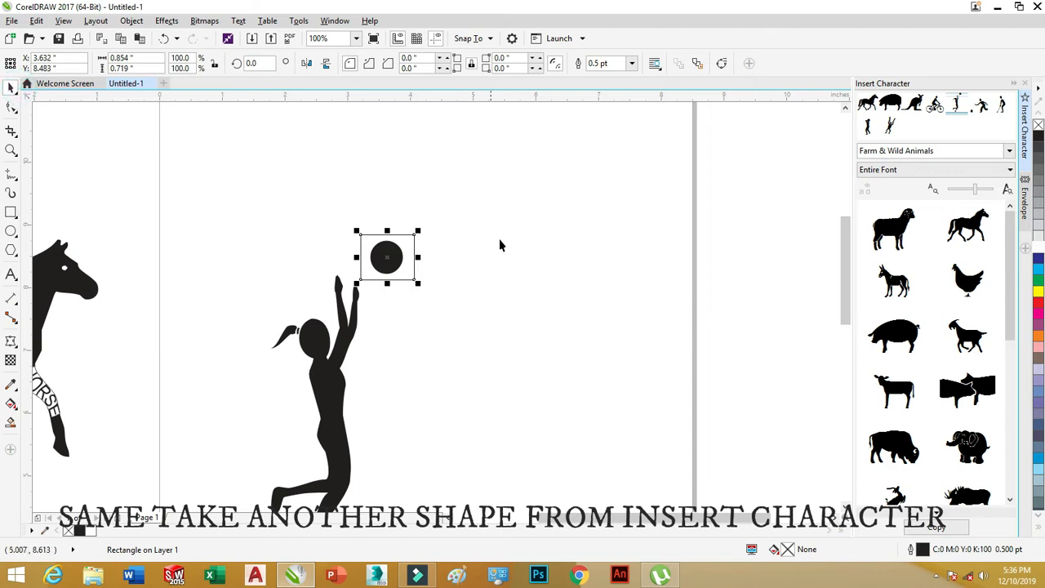
left_click_drag(482, 196, 235, 486)
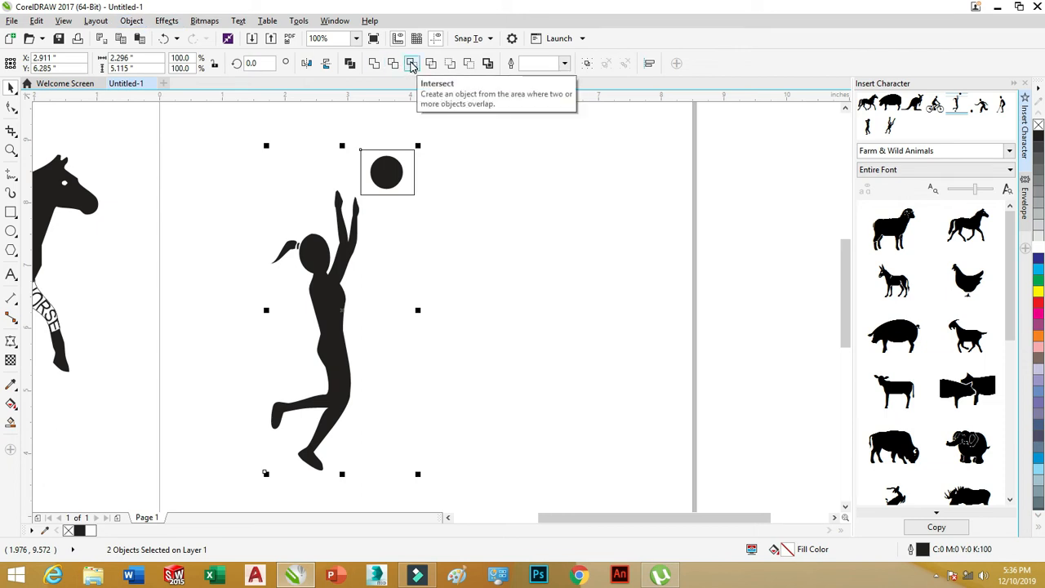
left_click(412, 65)
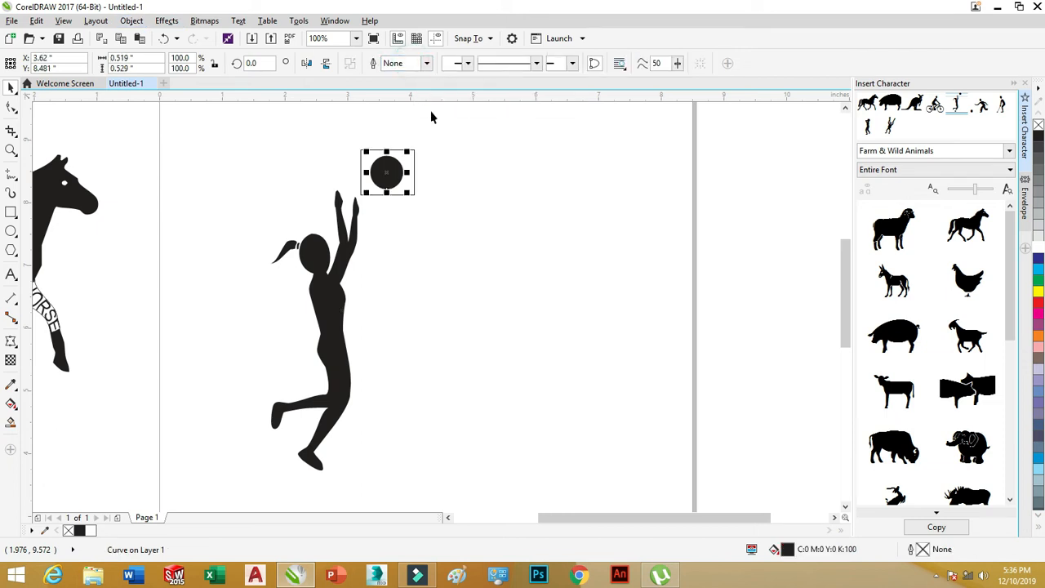
- Delete the rectangle around the ball and move the intersected ball copy to the empty area right of the athlete
left_click(456, 167)
left_click(408, 194)
left_click_drag(407, 195, 559, 222)
key("Delete")
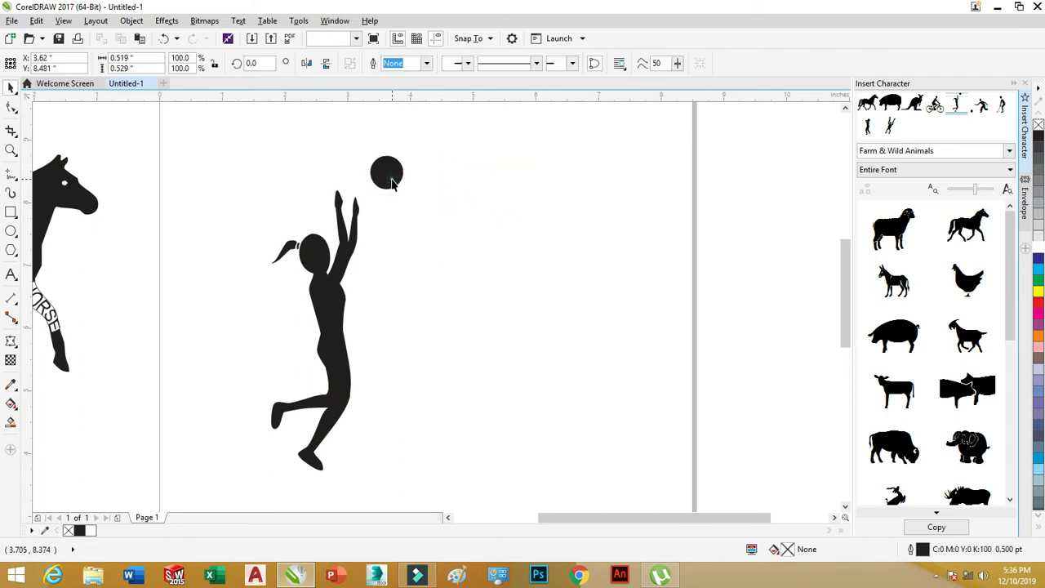
left_click_drag(392, 178, 539, 260)
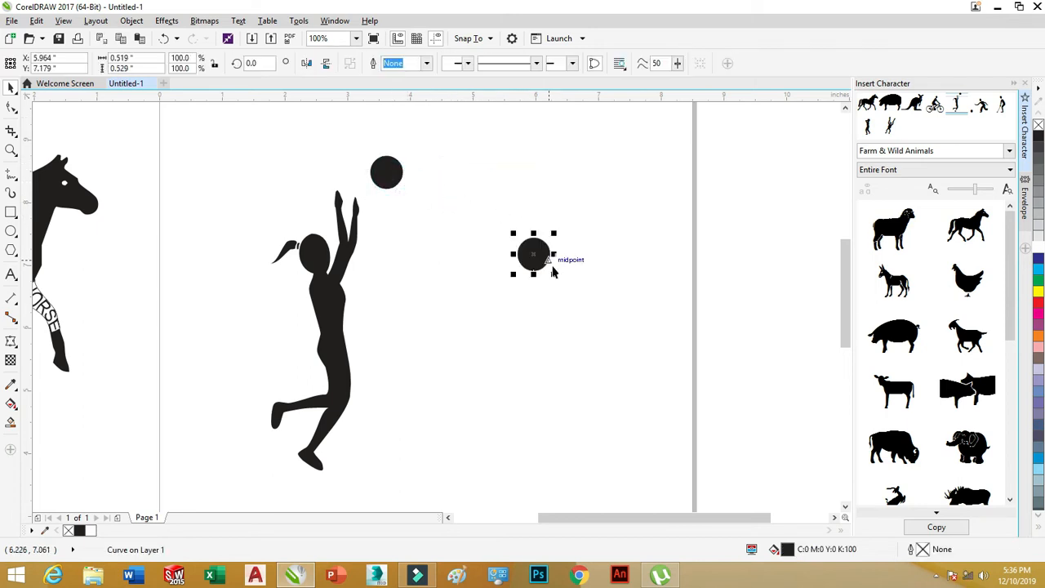
- Draw a rectangle about 0.78 by 0.73 inch around the athlete's original ball and trim the silhouette with it
left_click(393, 181)
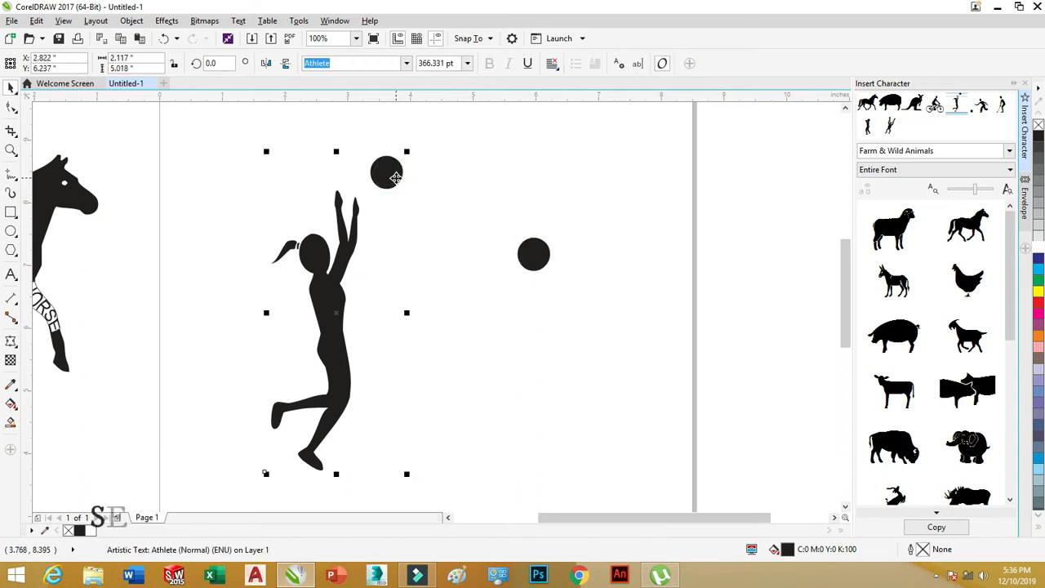
left_click(11, 212)
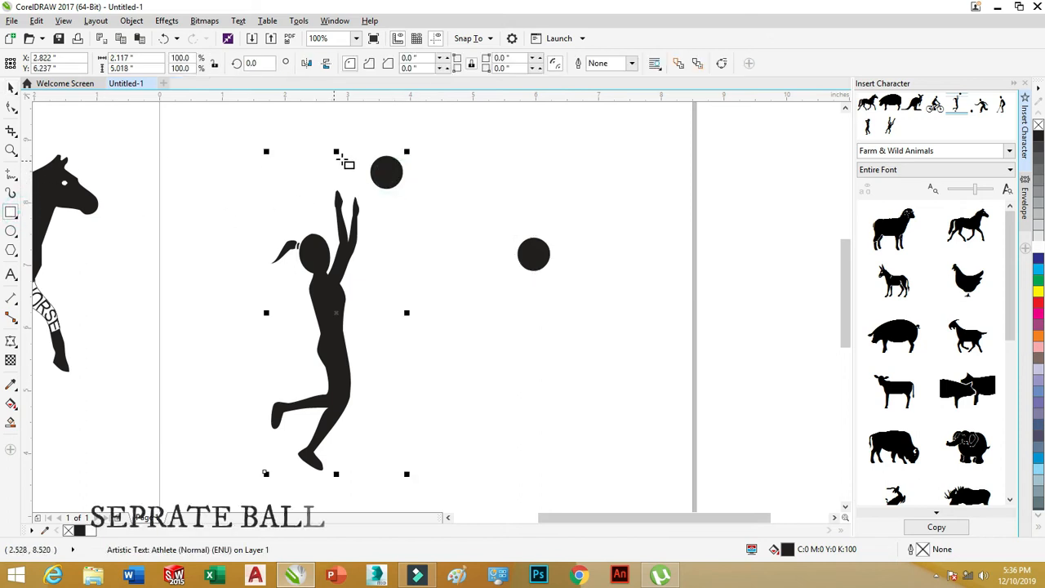
left_click_drag(361, 145, 416, 197)
left_click(12, 87)
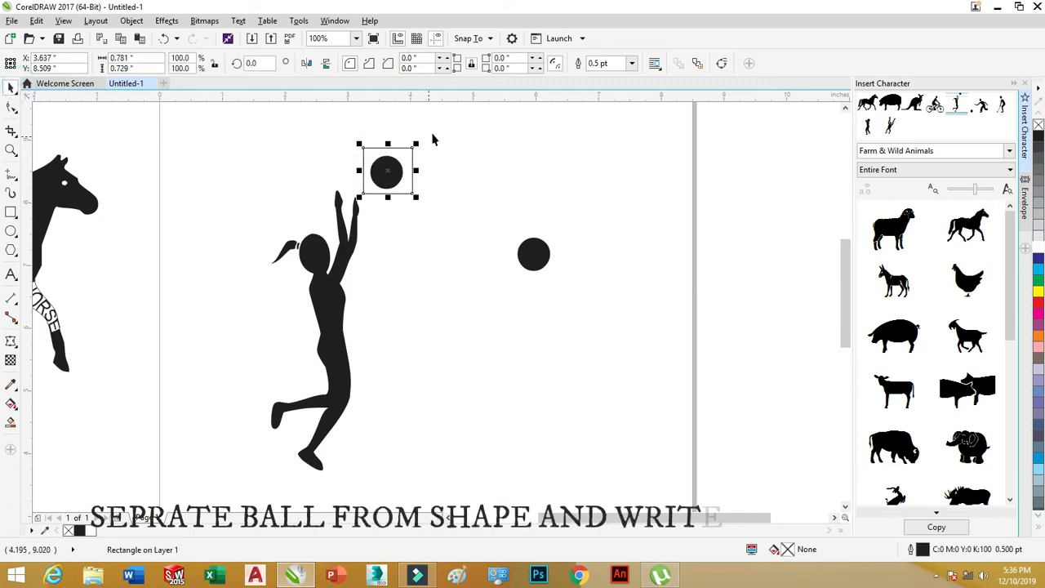
left_click_drag(443, 128, 221, 506)
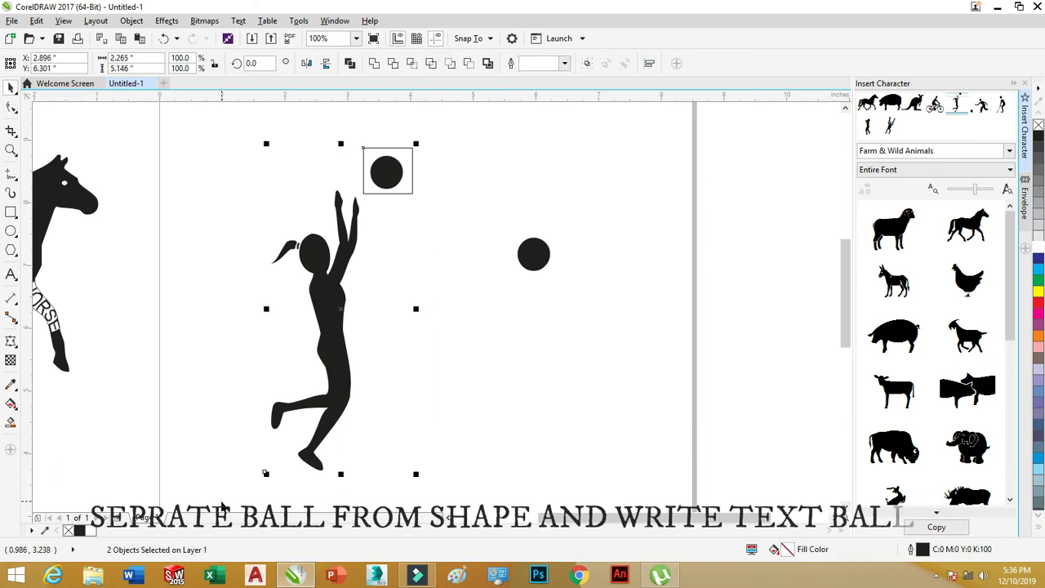
left_click(395, 69)
- Delete the trimming rectangle above the athlete's hands
left_click(466, 175)
left_click(13, 87)
left_click(242, 164)
left_click(403, 179)
key("Delete")
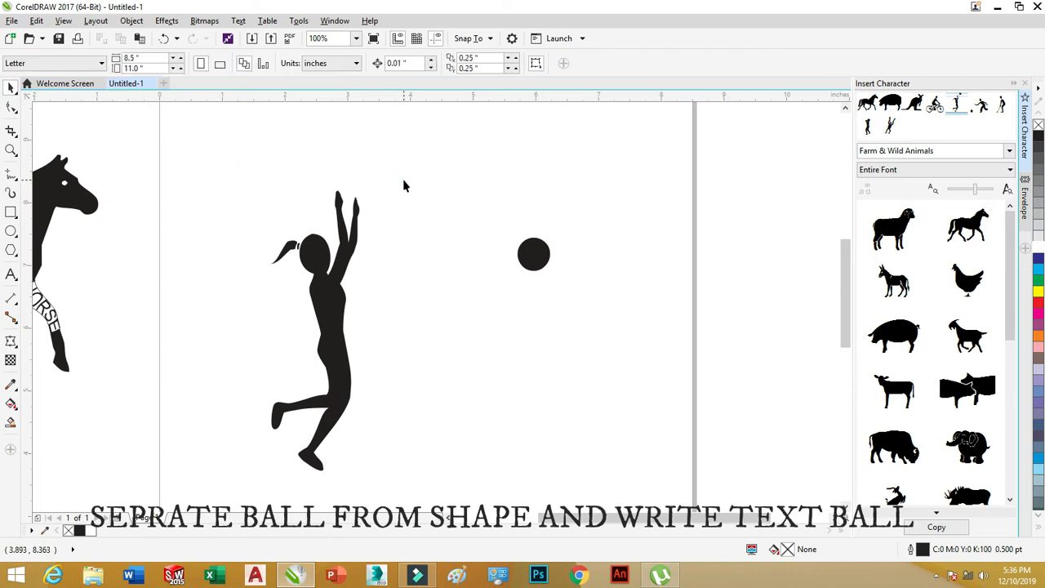
- Move the separate ball closer to the athlete and give it a white fill with a black outline
left_click(533, 253)
left_click_drag(533, 254, 468, 288)
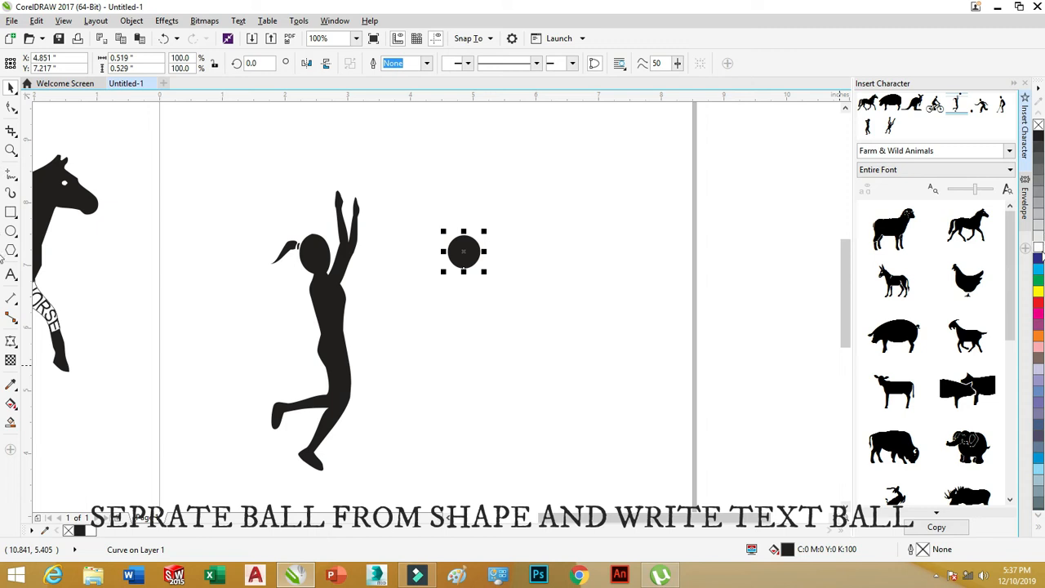
left_click(1038, 247)
right_click(1038, 136)
left_click(577, 253)
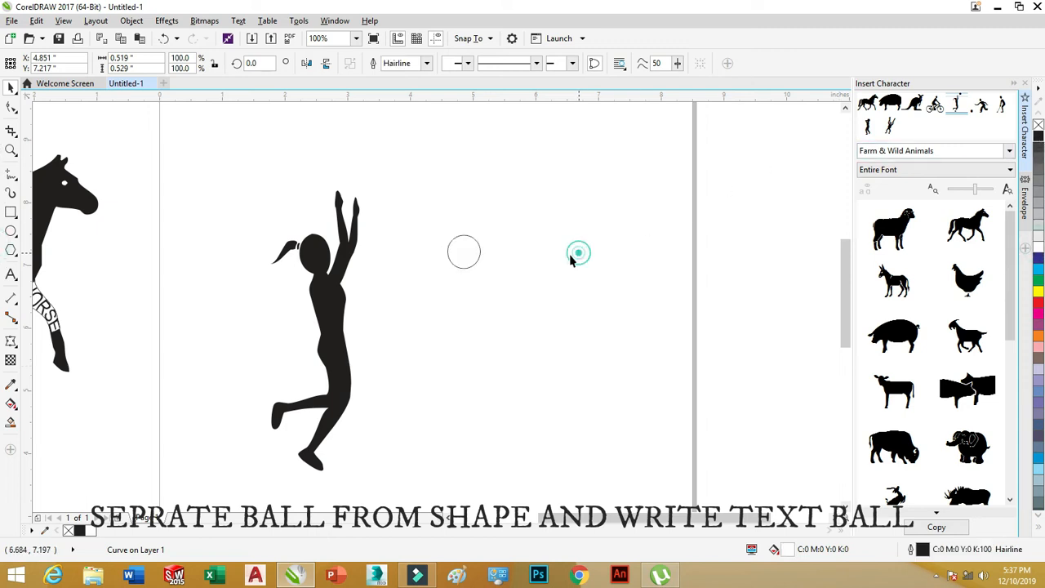
- Add the artistic text BALL in Arial 24 pt below the circle and narrow it to about 0.585 inch wide
left_click(11, 275)
left_click(456, 302)
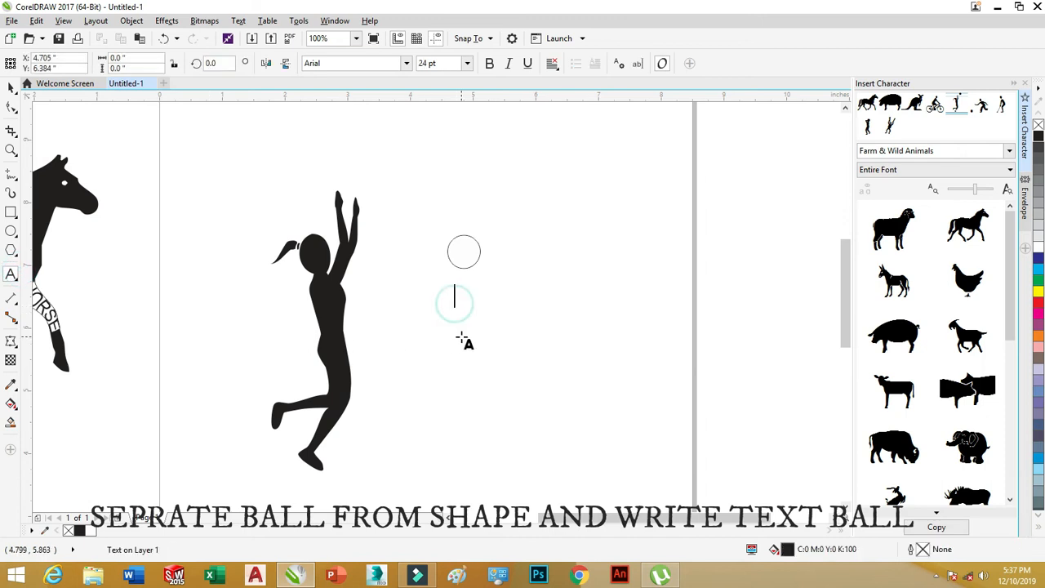
type("BALL")
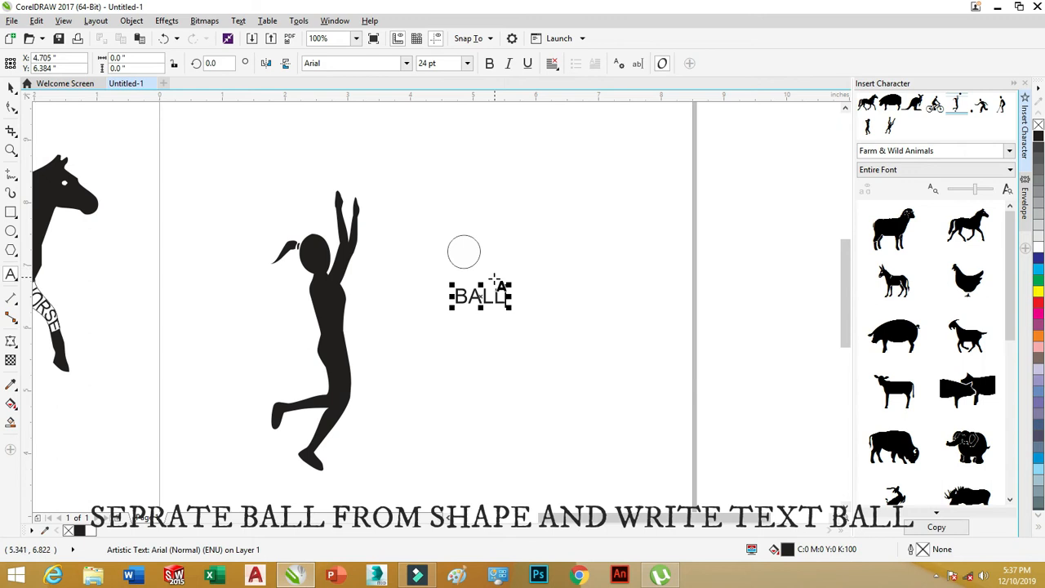
scroll(494, 280, "up", 2)
left_click(17, 92)
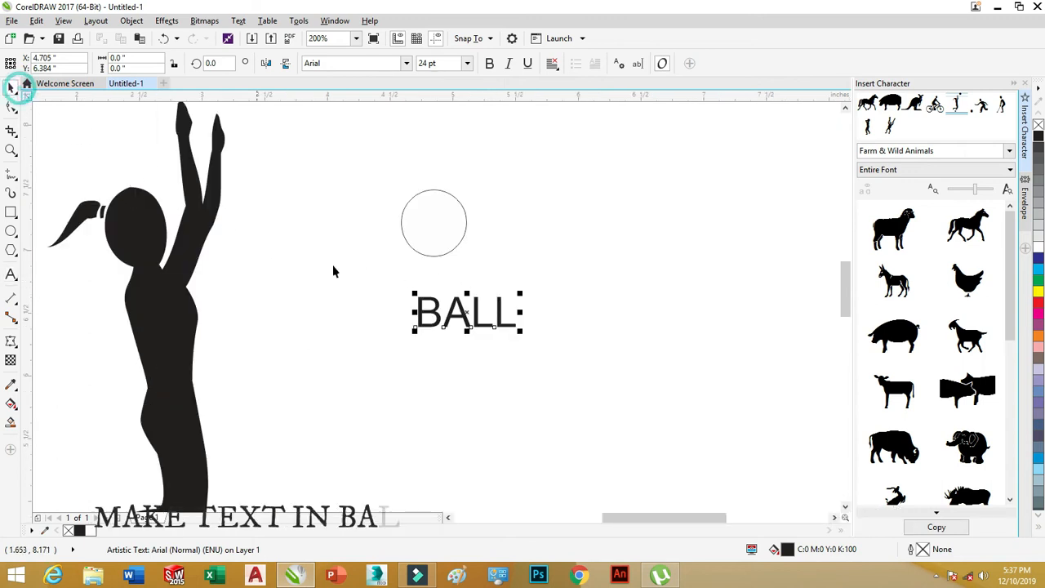
left_click(512, 313)
left_click_drag(513, 313, 496, 312)
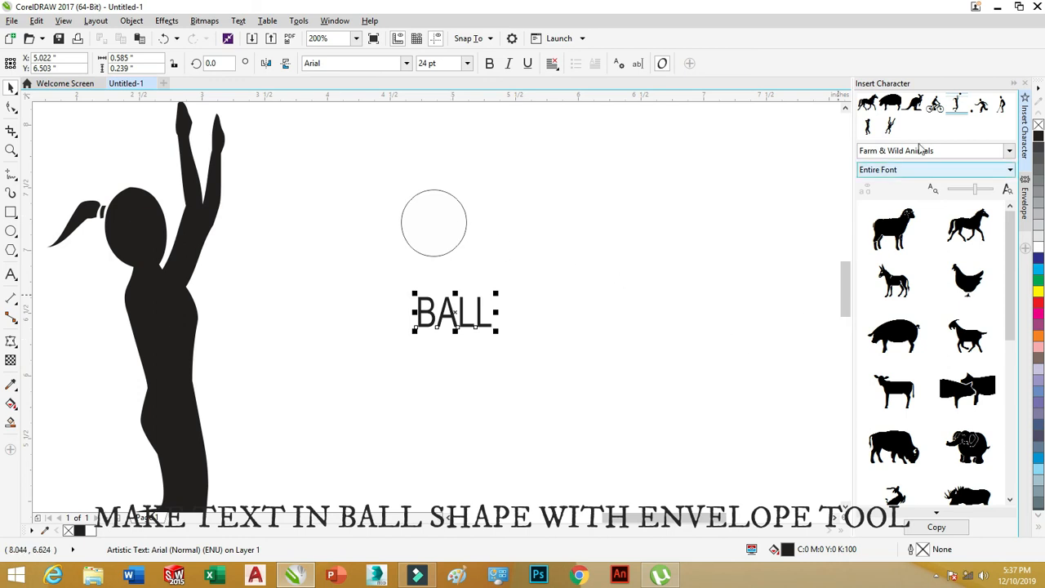
- Apply an envelope created from the circle to the BALL text, using the Vertical mapping mode
left_click(1024, 199)
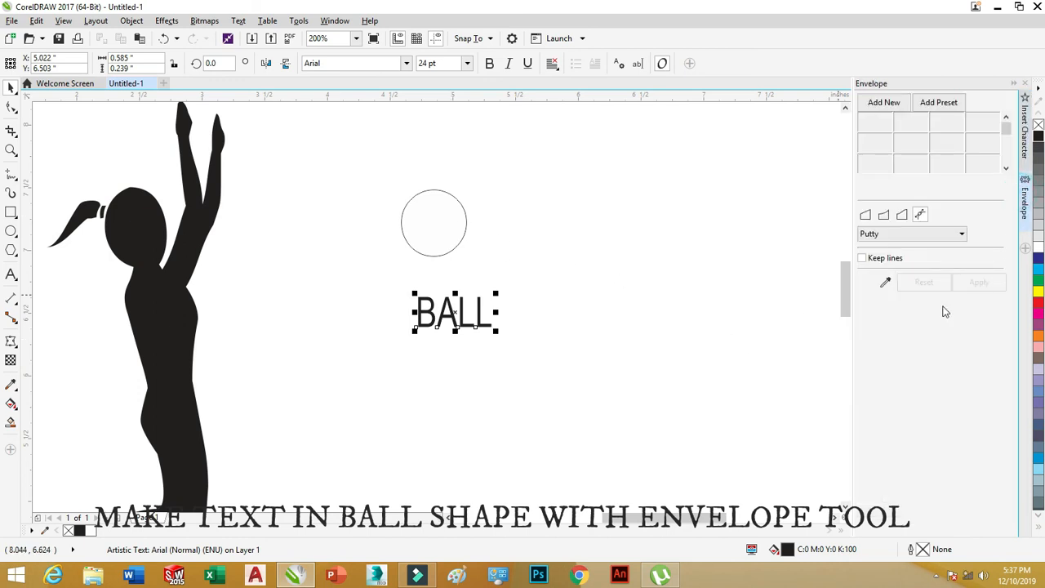
left_click(887, 283)
left_click(431, 191)
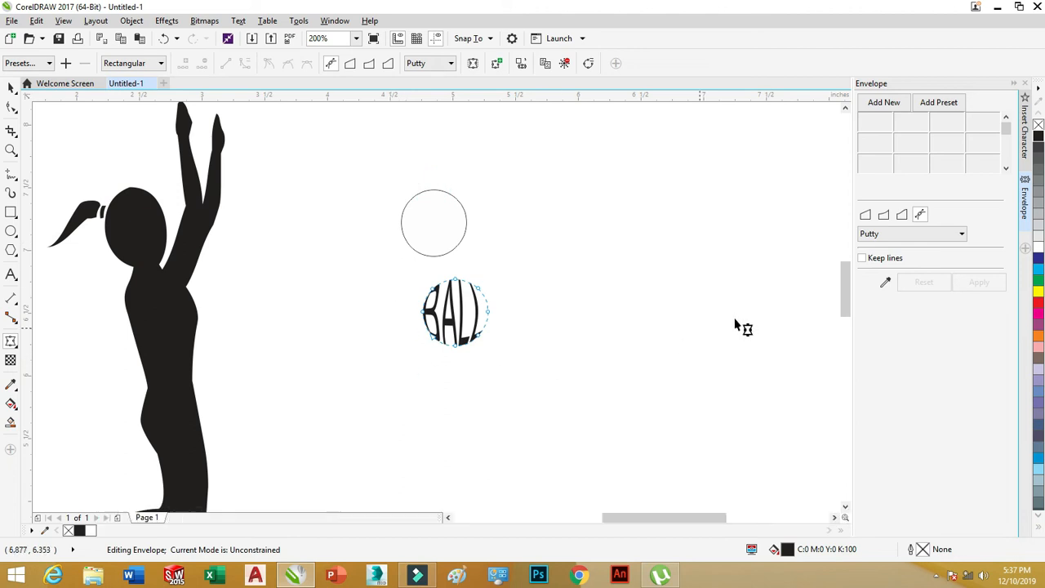
left_click(931, 234)
left_click(872, 278)
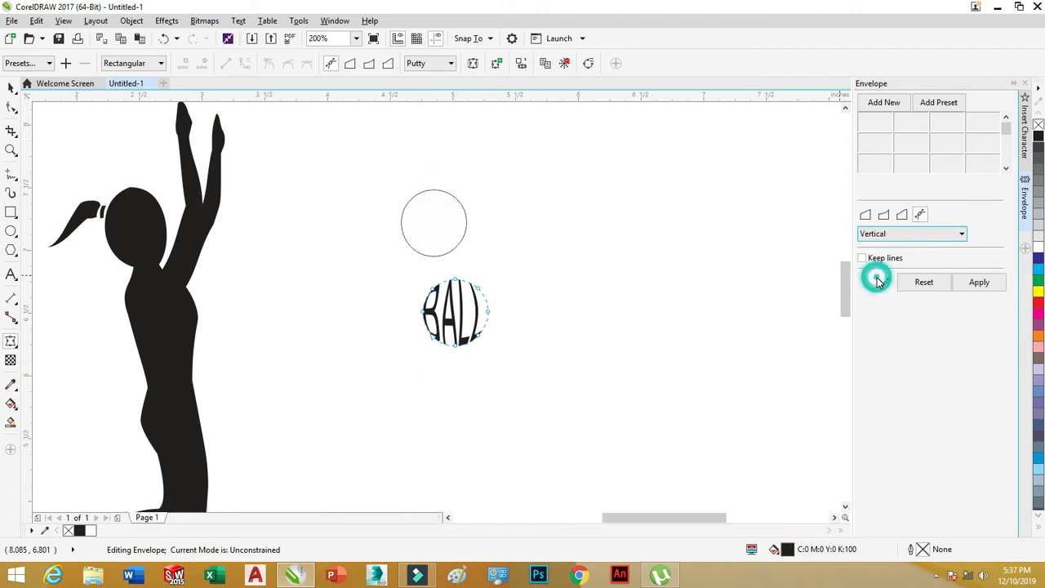
left_click(980, 282)
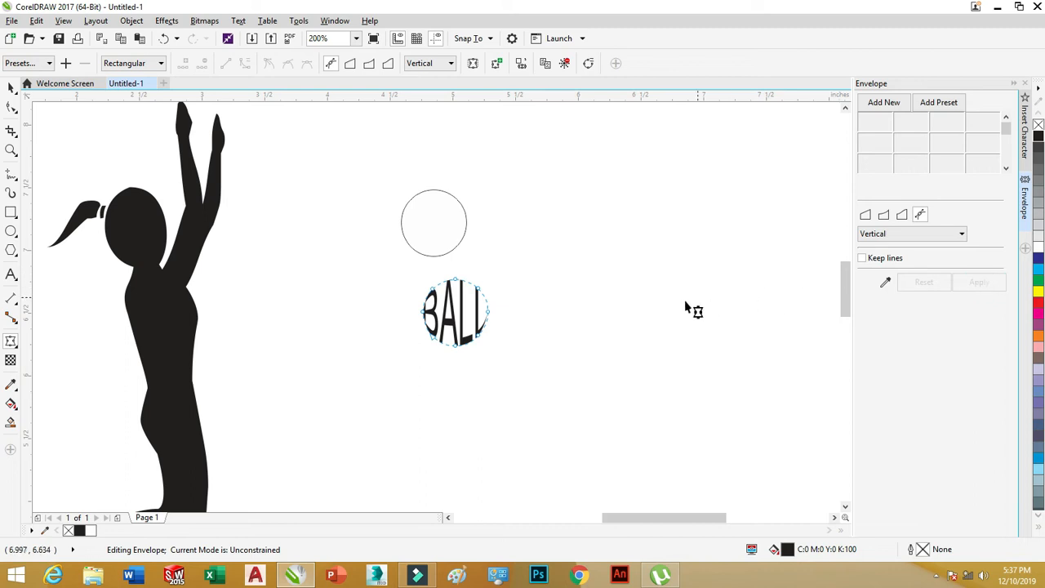
- Center the warped BALL text inside the circle, both horizontally and vertically
left_click(13, 90)
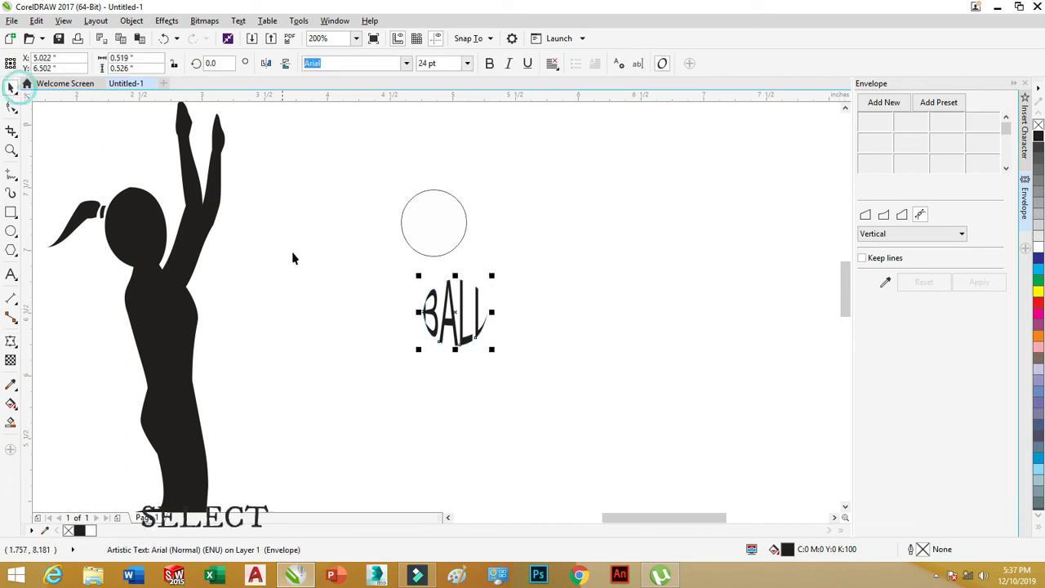
left_click(313, 259)
left_click_drag(362, 165, 527, 390)
key("c")
key("e")
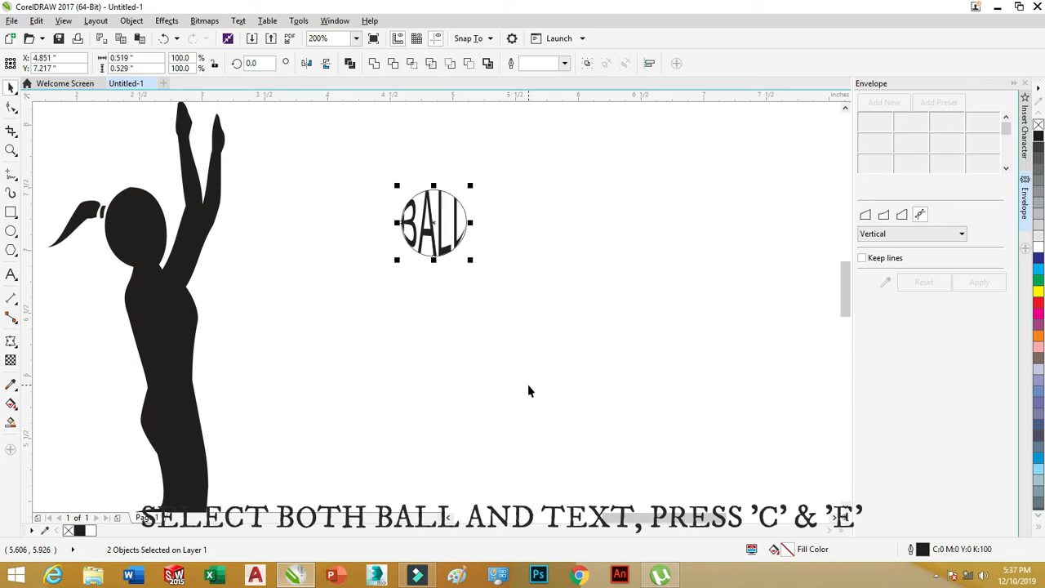
- Move the circle with its BALL text to just above the athlete's raised hands
scroll(498, 333, "down", 2)
left_click_drag(481, 274, 393, 181)
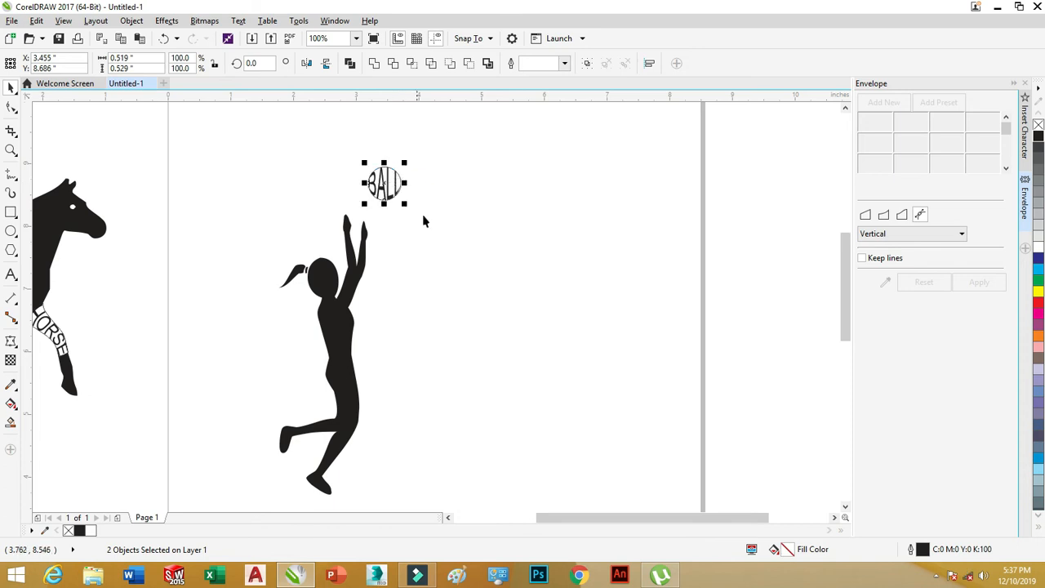
left_click(448, 244)
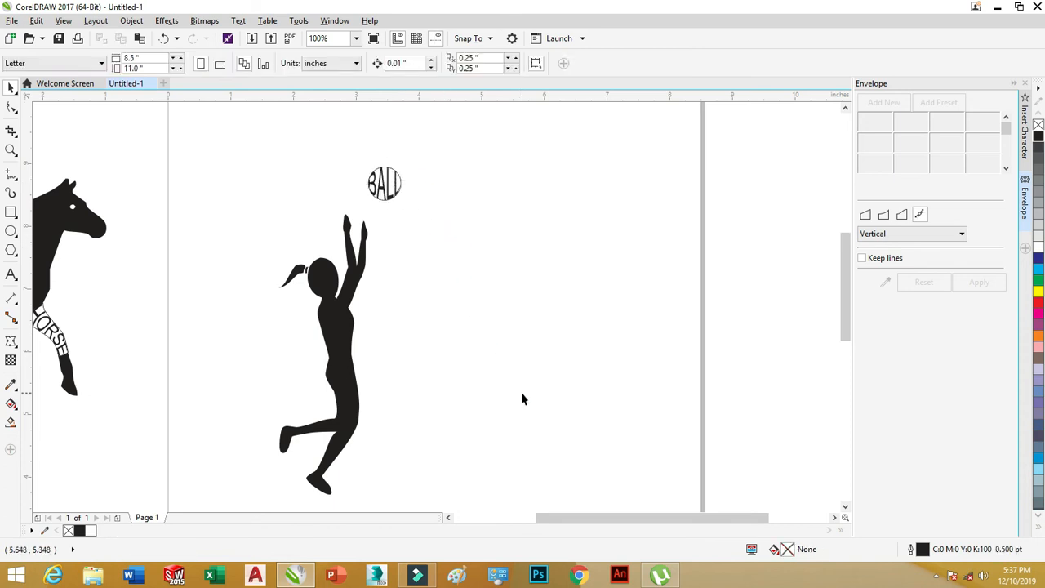
- Move the athlete together with the BALL circle off the page to its right side
scroll(400, 315, "down", 1)
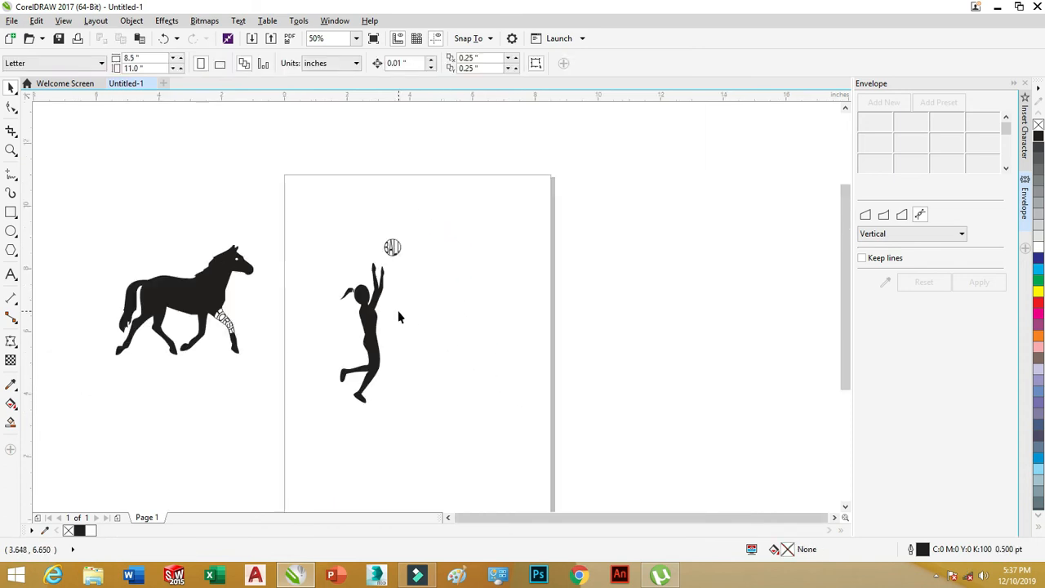
left_click_drag(433, 228, 322, 420)
left_click_drag(357, 317, 617, 318)
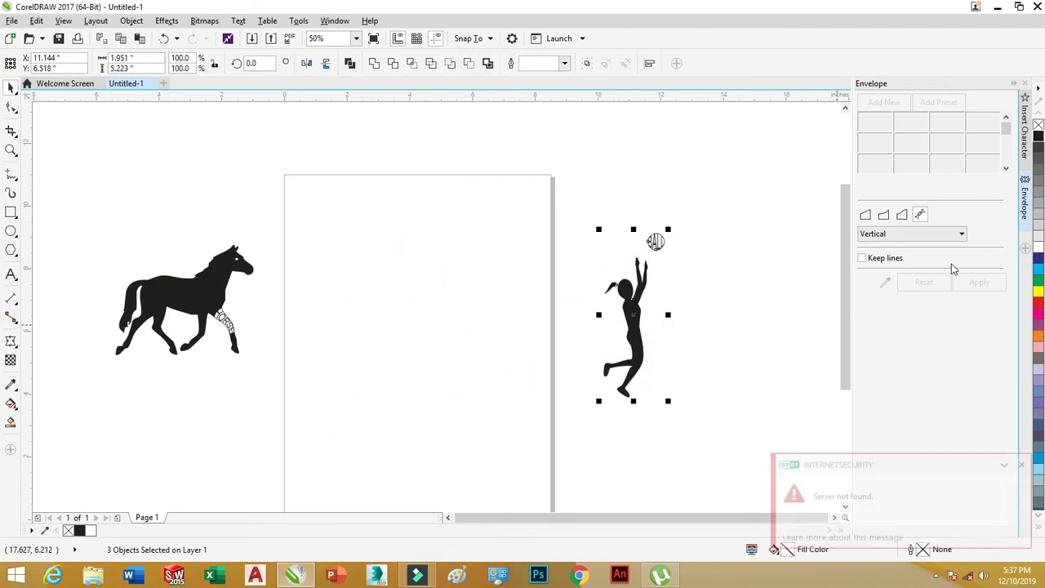
- Insert the pig silhouette from the recently used characters onto the page and size it to about 5 inches wide
left_click(1026, 139)
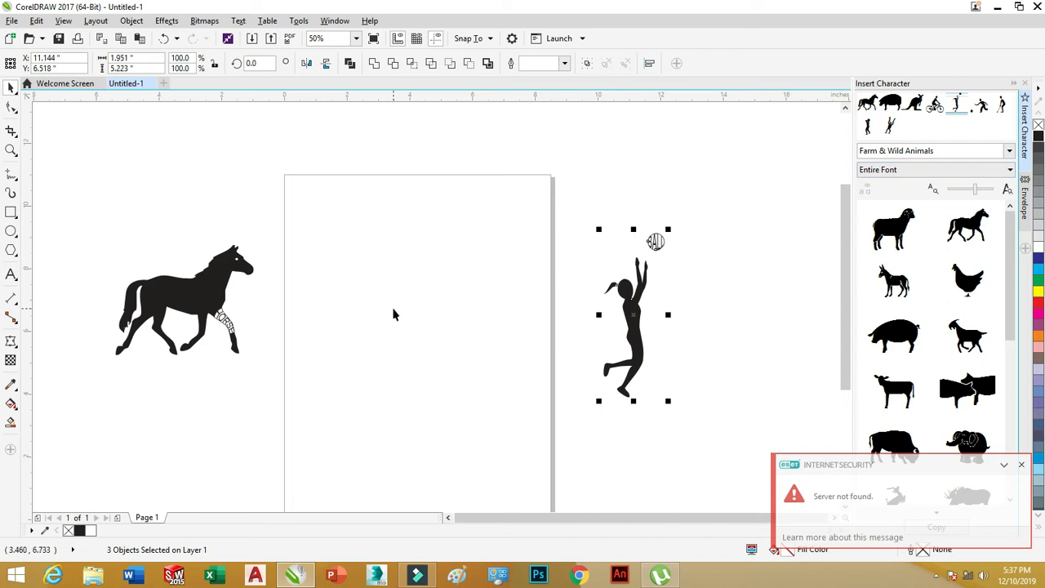
left_click_drag(895, 106, 515, 329)
left_click_drag(485, 284, 406, 285)
left_click_drag(445, 330, 489, 361)
left_click(490, 362)
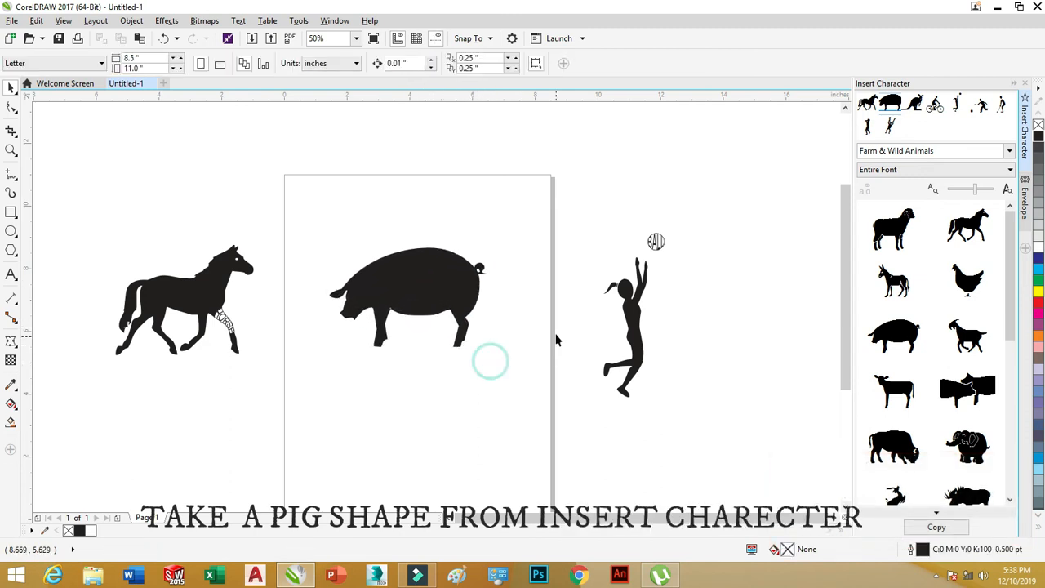
scroll(489, 295, "up", 2)
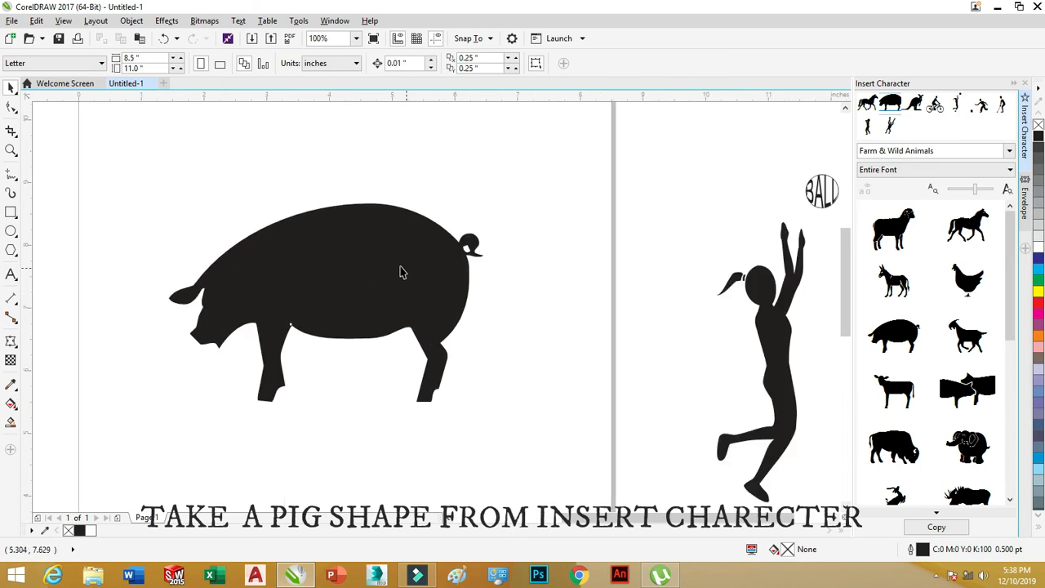
- Draw a rectangle about 1.96 by 2.48 inches over the middle of the pig's body
scroll(365, 265, "down", 2)
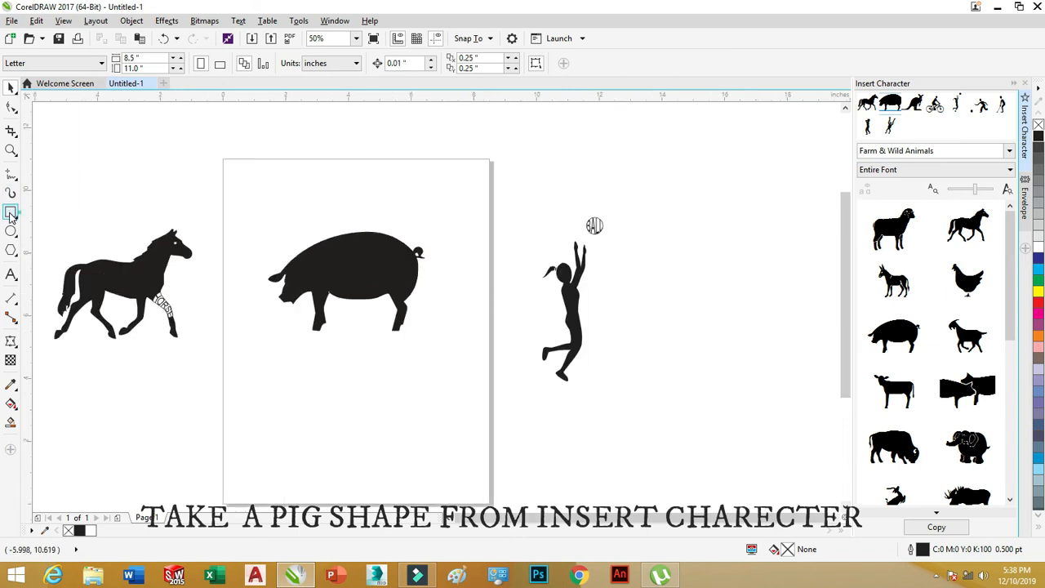
left_click(10, 213)
left_click_drag(327, 228, 390, 304)
left_click(11, 88)
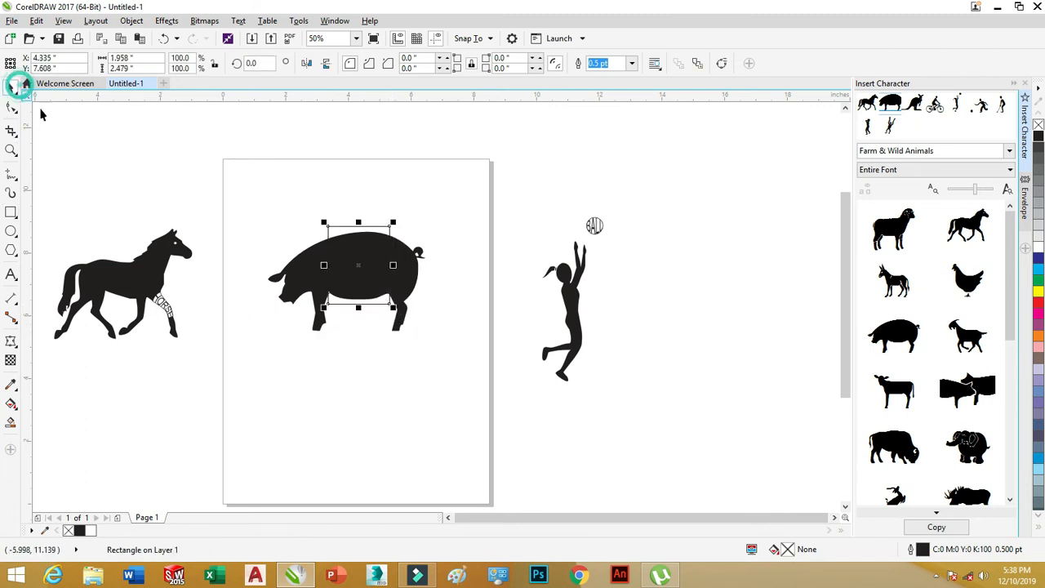
- Intersect the pig with the rectangle and trim the overlapping body section out of the silhouette
left_click_drag(462, 204, 242, 377)
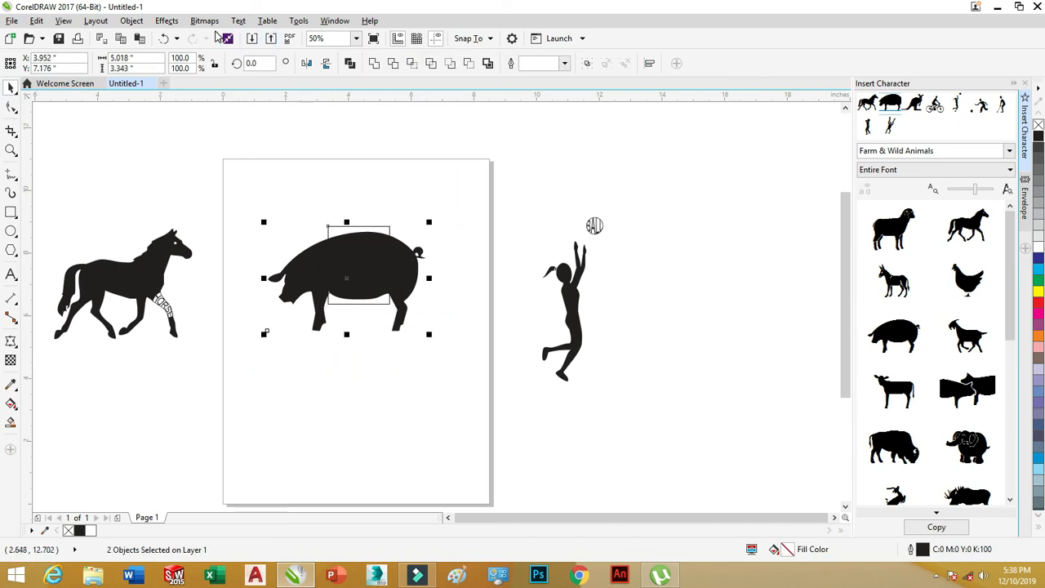
left_click(411, 64)
left_click_drag(449, 209, 250, 379)
left_click(392, 69)
- Move the separated body section below the pig and delete the cutting rectangle
left_click(363, 252)
left_click_drag(363, 254, 373, 421)
left_click(457, 211)
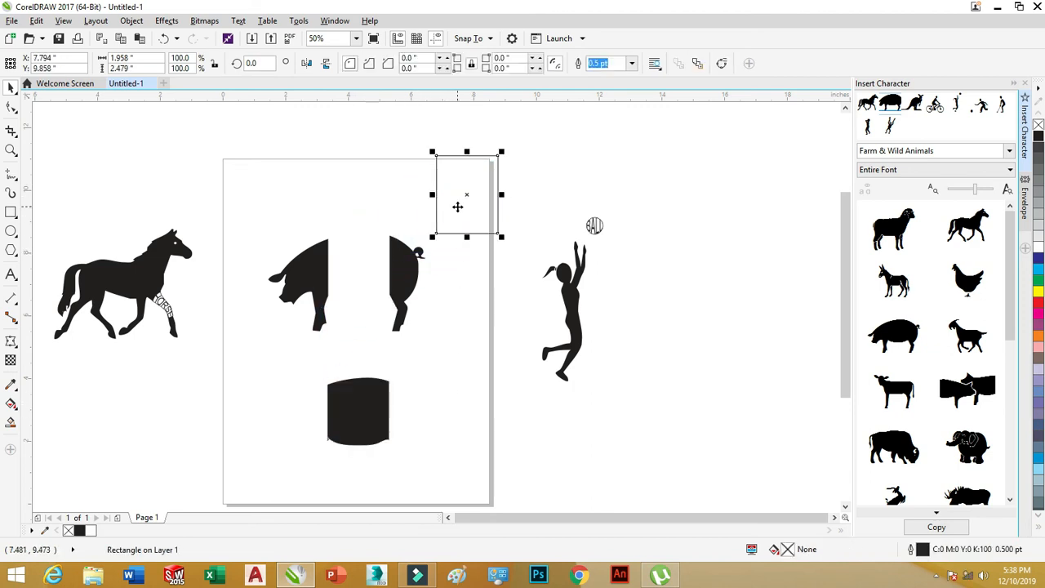
key("Delete")
- Give the separated body section a white fill and a black hairline outline
left_click(357, 411)
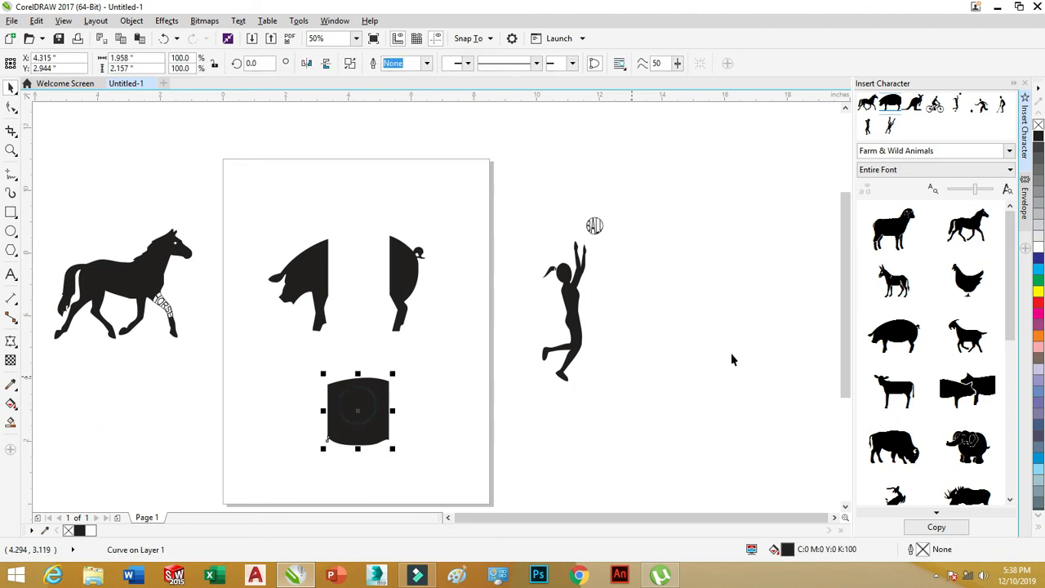
left_click(1038, 248)
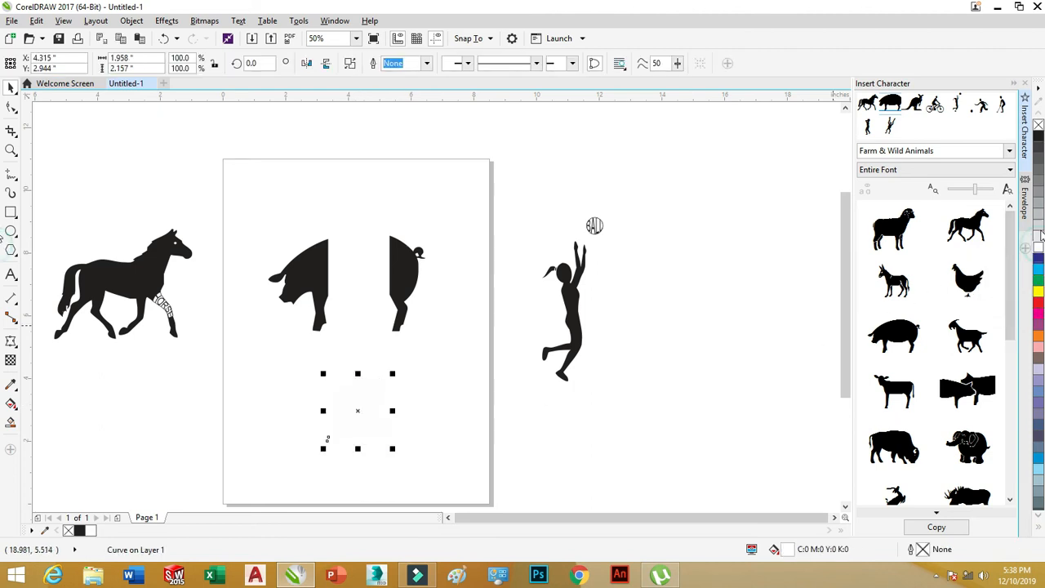
right_click(1038, 140)
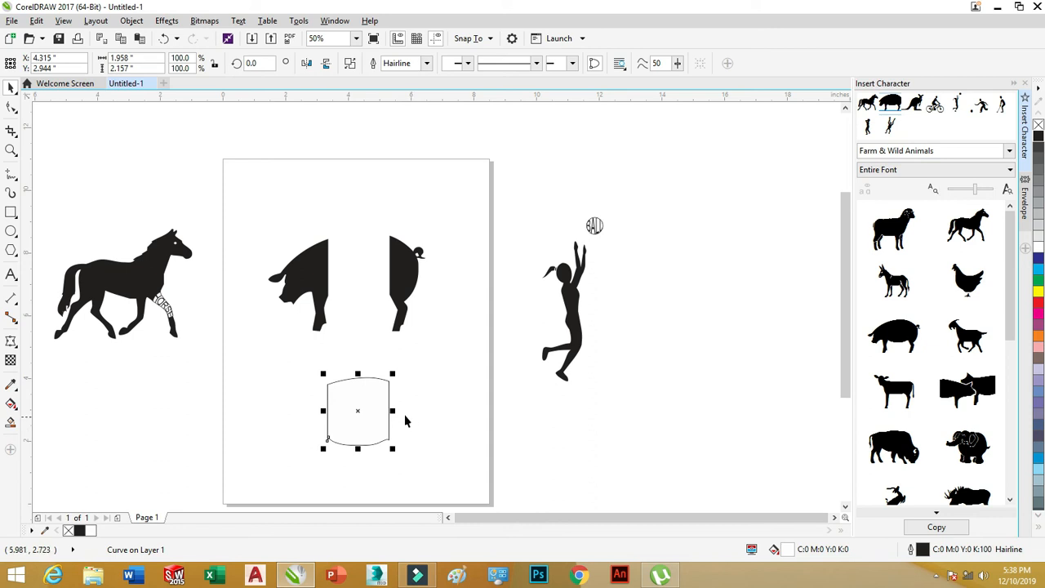
- Add the artistic text PIG beside the body section and enlarge it to about 3.5 by 1.6 inches
left_click(11, 274)
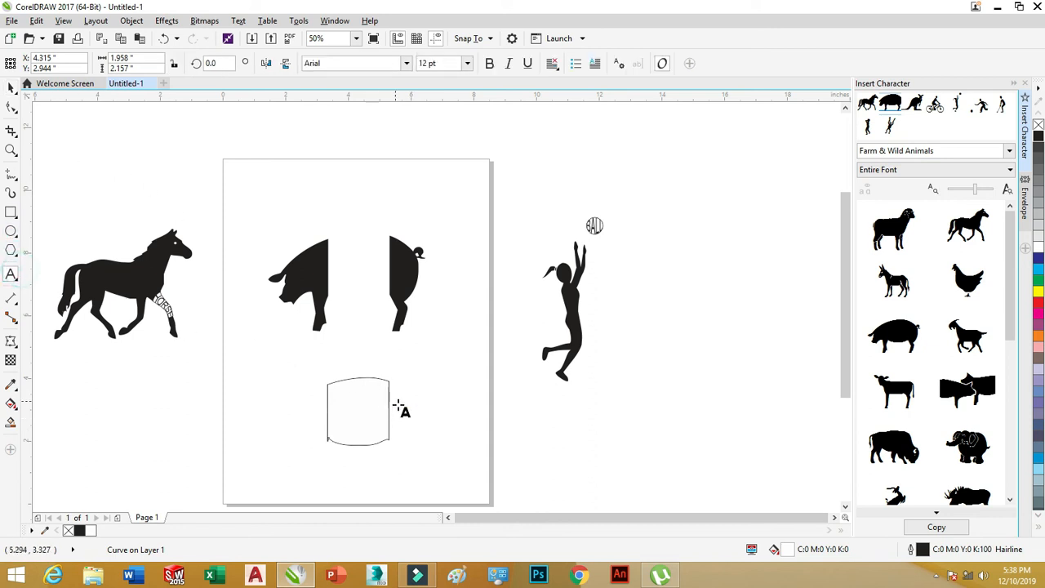
left_click(420, 422)
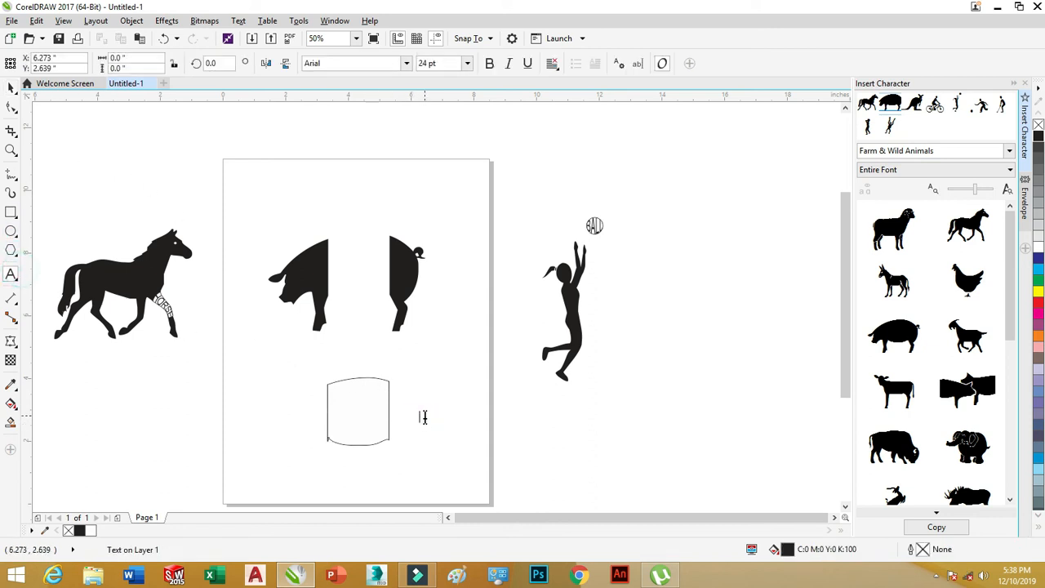
type("PIG")
left_click(11, 88)
left_click_drag(442, 425, 545, 511)
left_click_drag(492, 368, 408, 415)
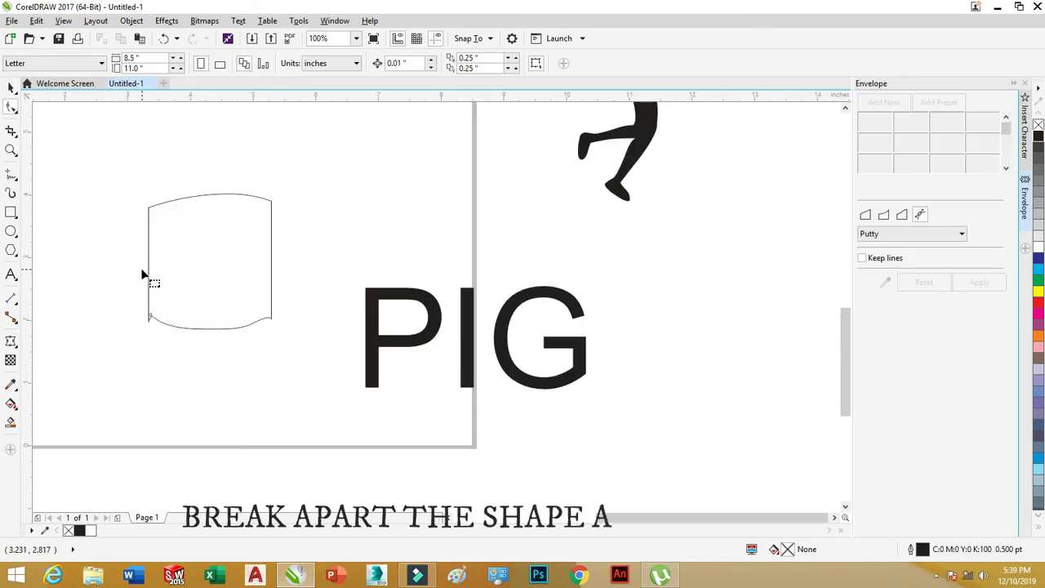
- Break the body section's curve apart to split off the small loop near its lower corner
scroll(143, 275, "up", 2)
scroll(159, 366, "up", 4)
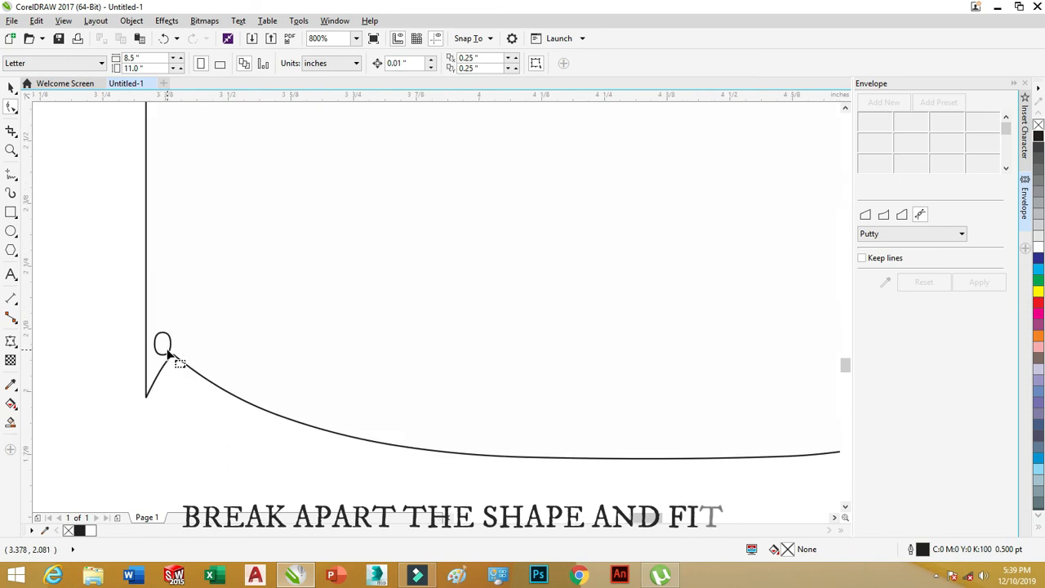
left_click(11, 87)
left_click(169, 341)
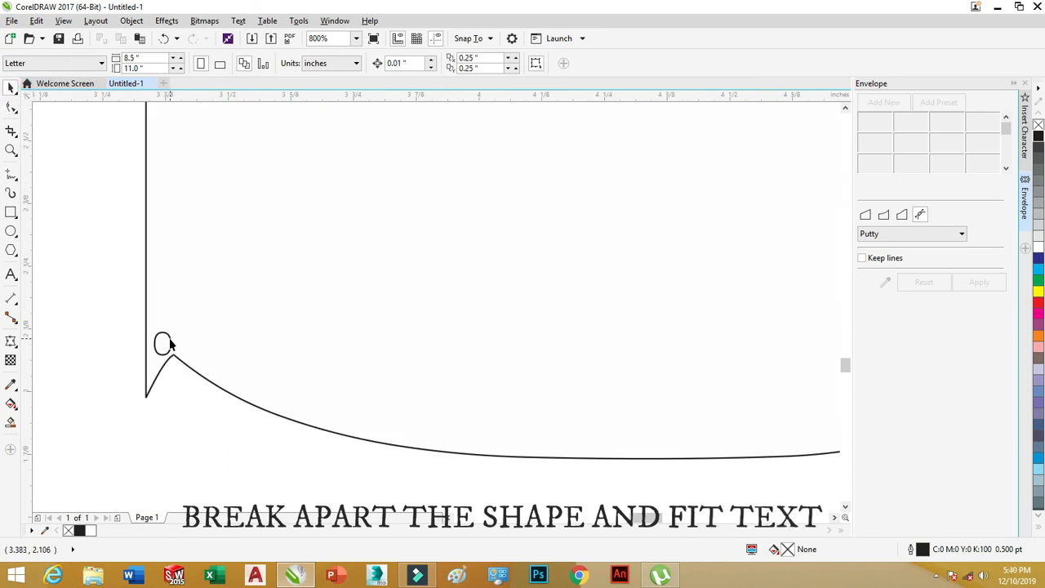
left_click(131, 21)
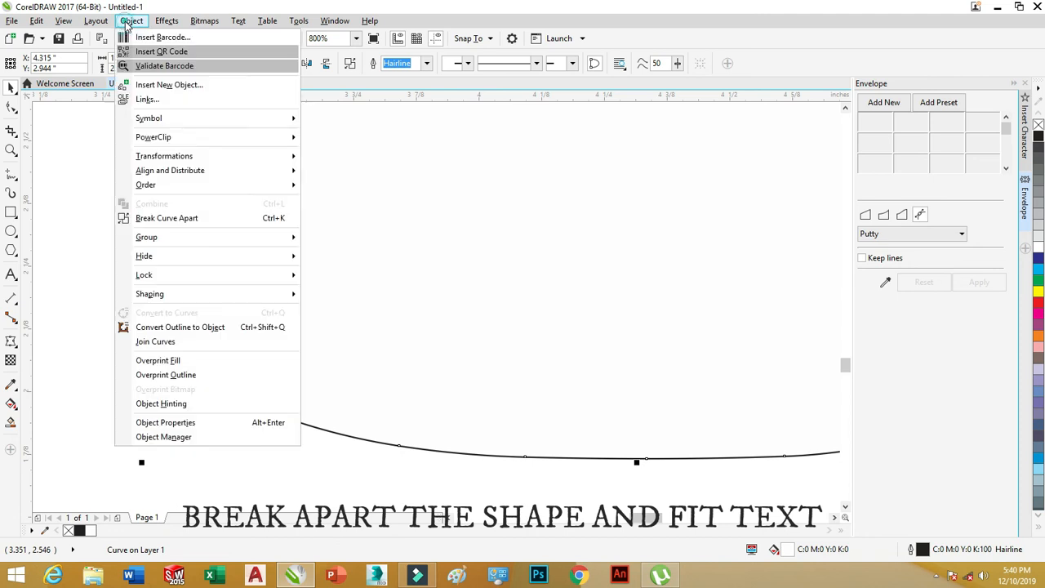
left_click(154, 218)
left_click(112, 262)
scroll(136, 339, "down", 2)
scroll(136, 338, "down", 2)
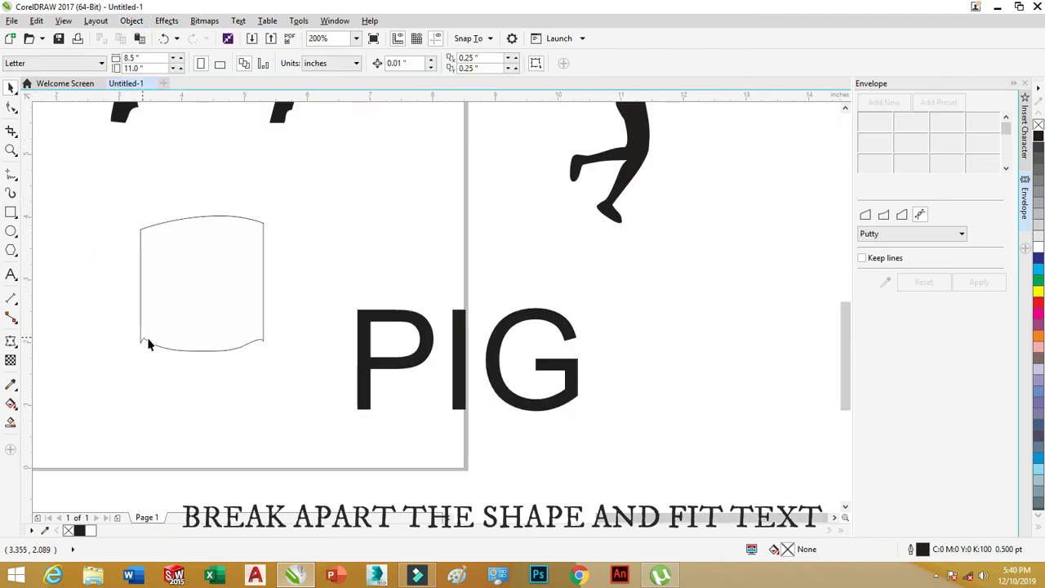
scroll(249, 337, "down", 2)
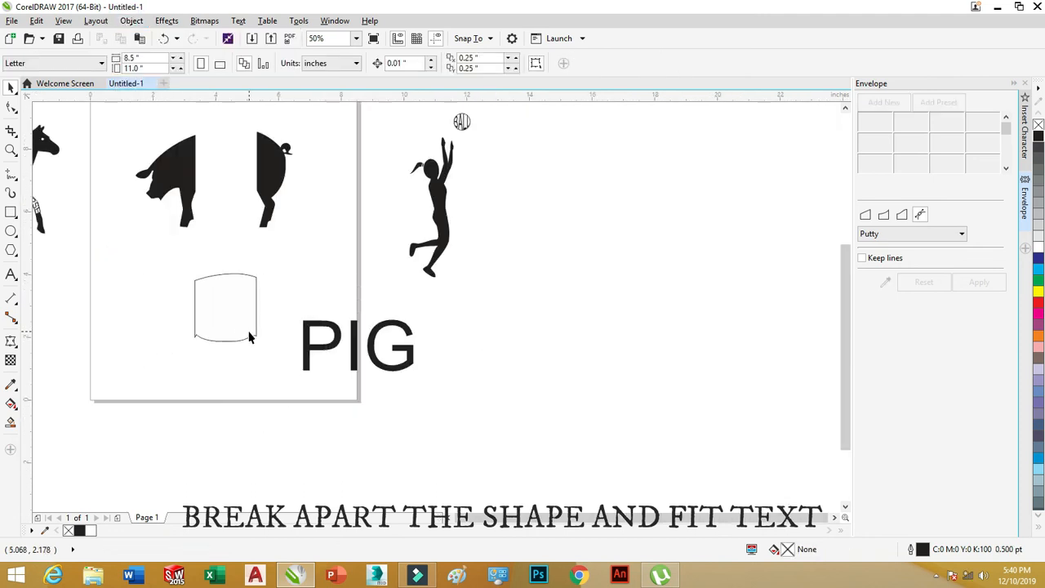
- Warp the PIG text with an envelope created from the body section's outline
left_click(337, 341)
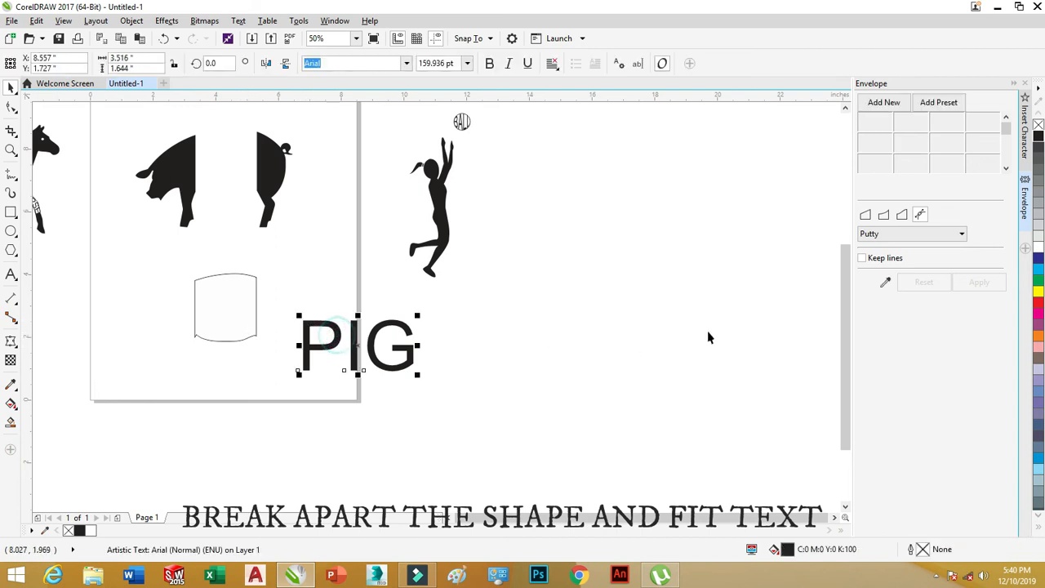
left_click(886, 284)
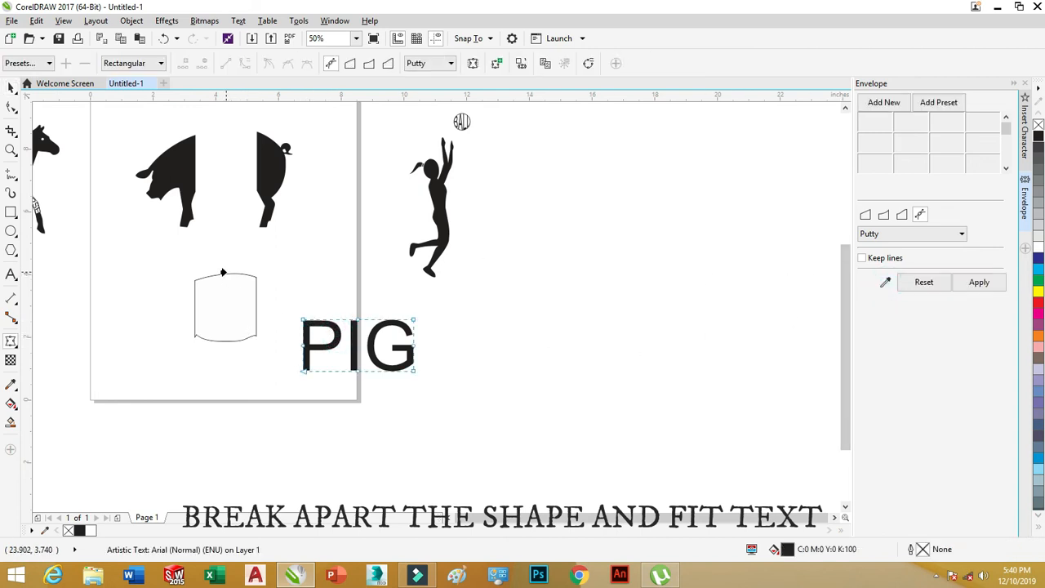
left_click(223, 274)
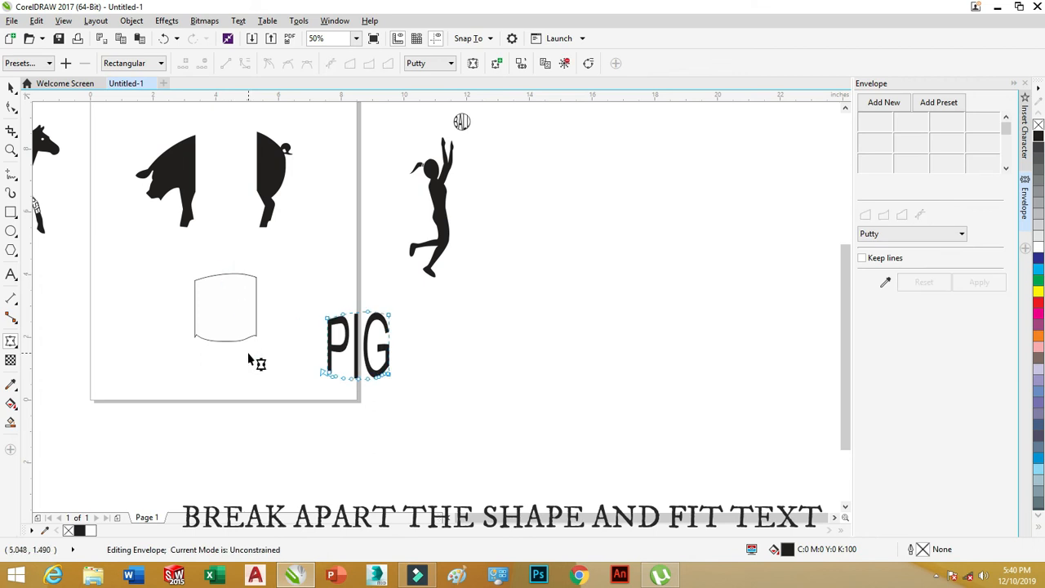
left_click(10, 87)
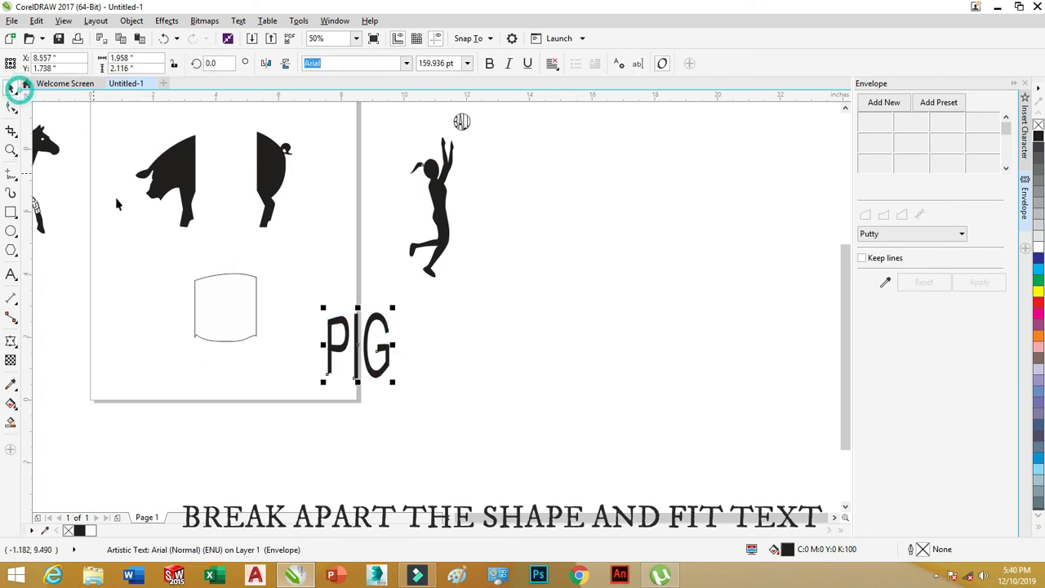
- Move the warped PIG text onto the body section and align their centers horizontally and vertically
left_click_drag(370, 318, 237, 281)
left_click_drag(177, 255, 283, 370)
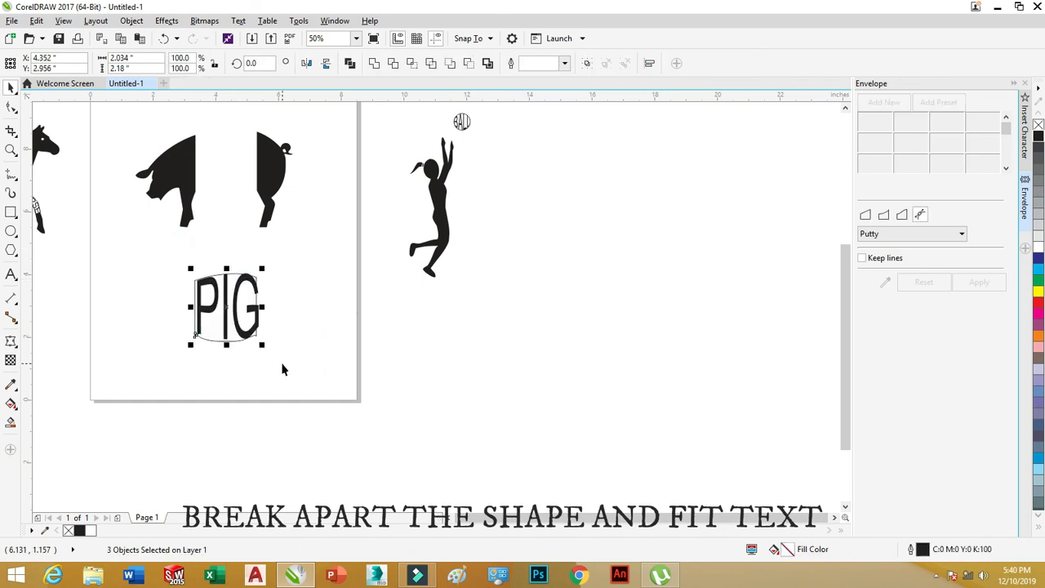
key("c")
key("e")
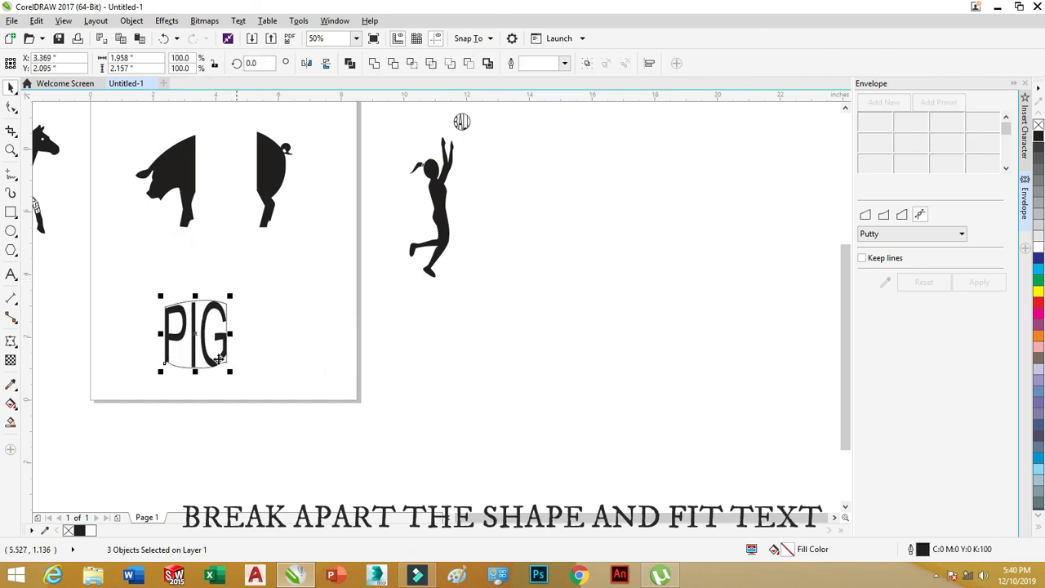
- Narrow the PIG text from both sides to about 1.84 inches wide inside the body section
scroll(158, 321, "up", 1)
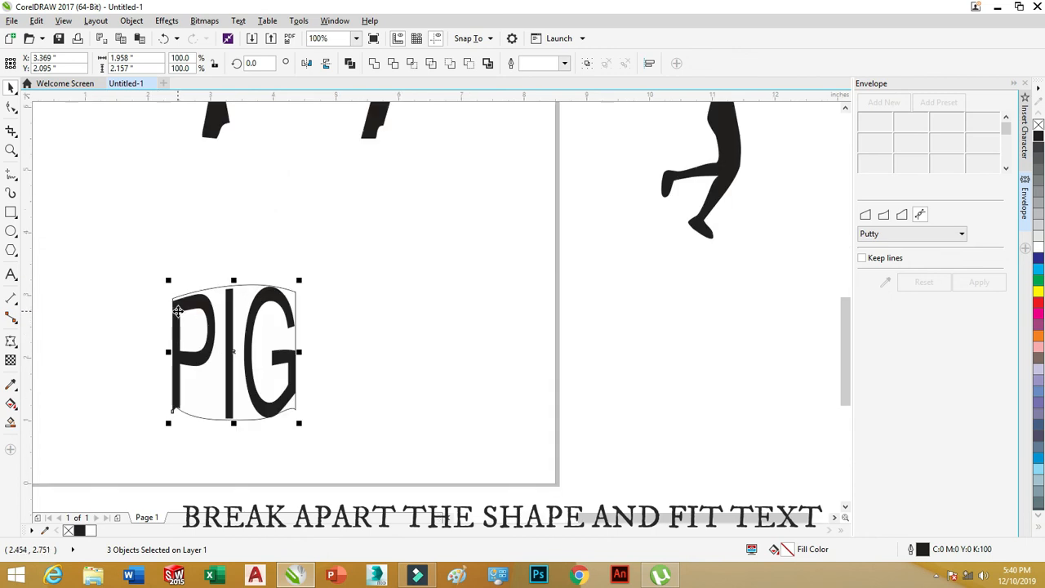
scroll(178, 310, "up", 1)
left_click(299, 219)
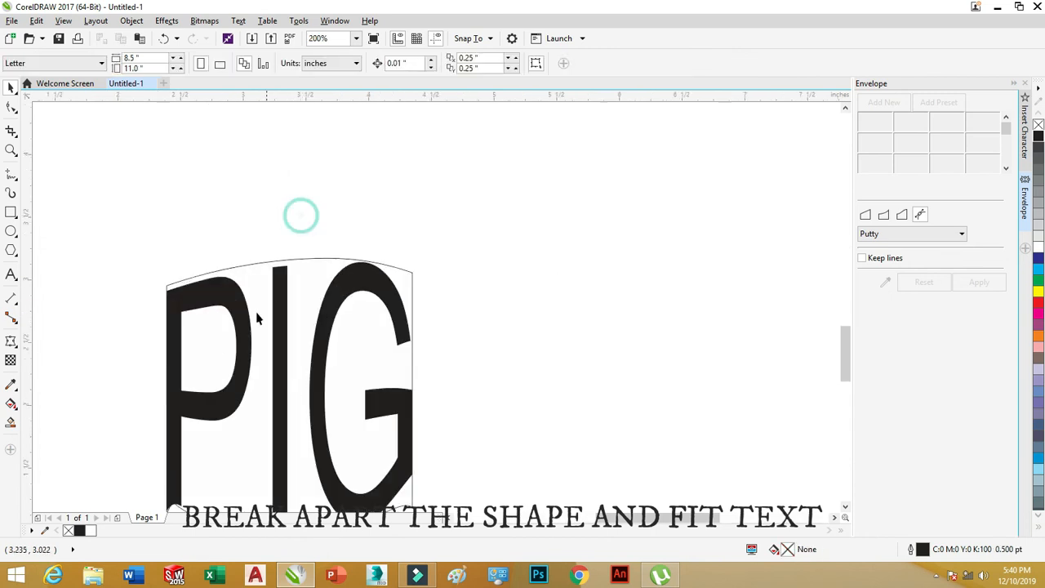
left_click(246, 335)
left_click_drag(163, 392, 166, 392)
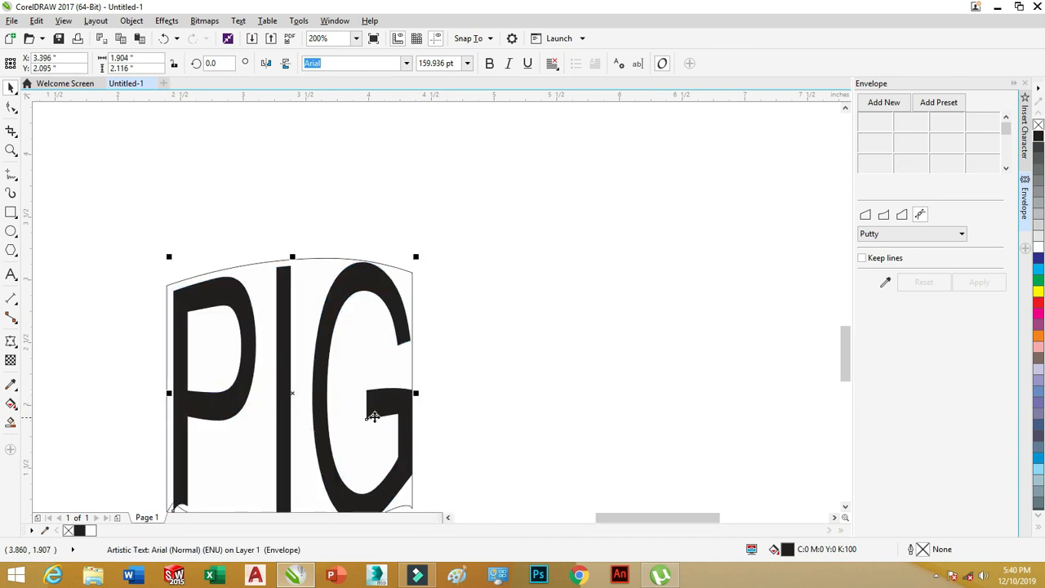
left_click_drag(414, 393, 408, 394)
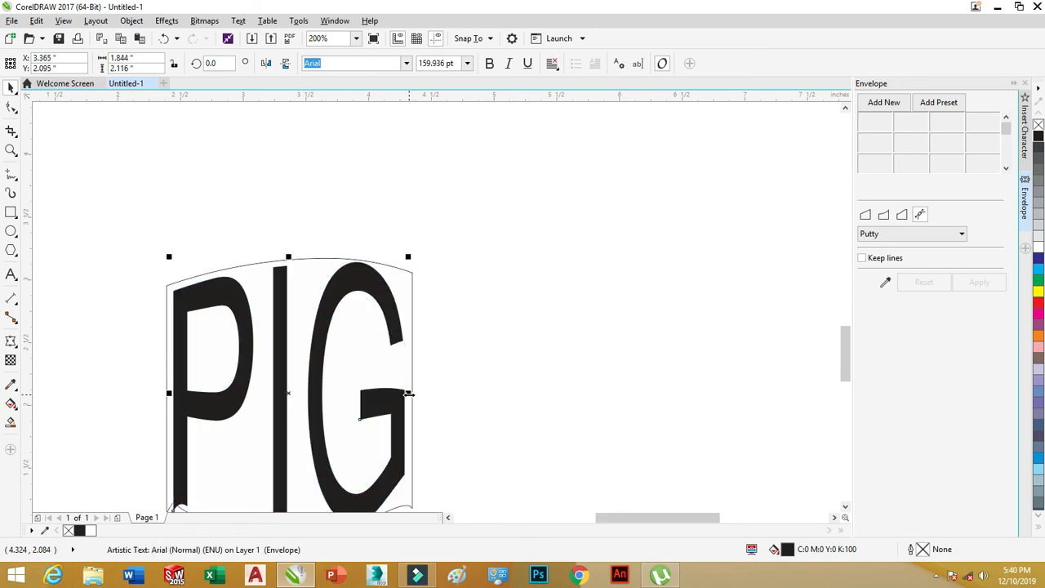
- Move the body section together with its PIG text into the gap in the pig silhouette
scroll(423, 305, "down", 1)
left_click_drag(283, 254, 430, 353)
scroll(424, 336, "down", 1)
left_click(418, 304)
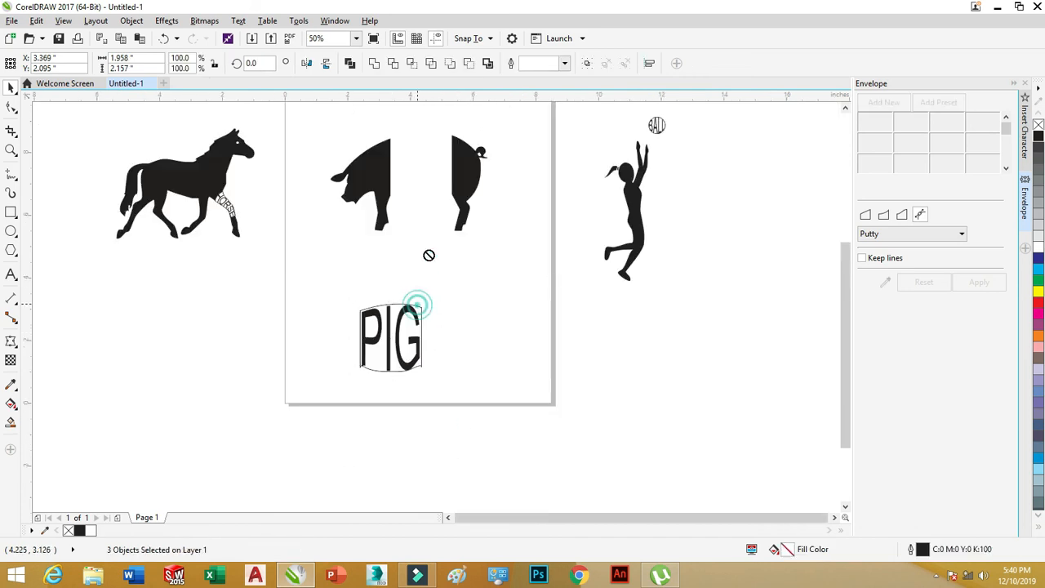
left_click_drag(404, 315, 437, 150)
- Nudge the body section with its text 0.03 inches right and 0.01 inches up to line up with the pig
scroll(440, 145, "up", 2)
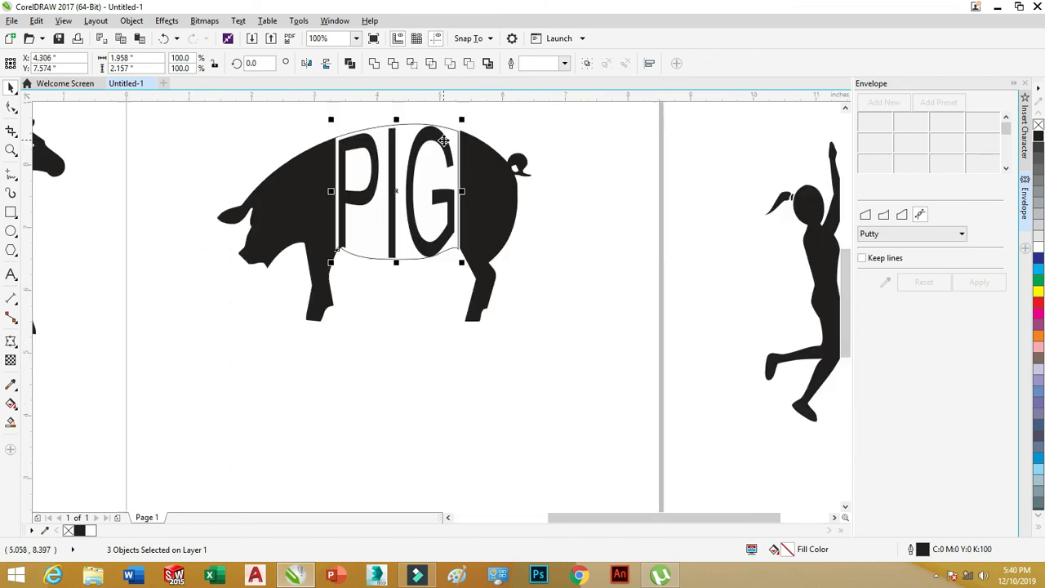
scroll(443, 140, "up", 1)
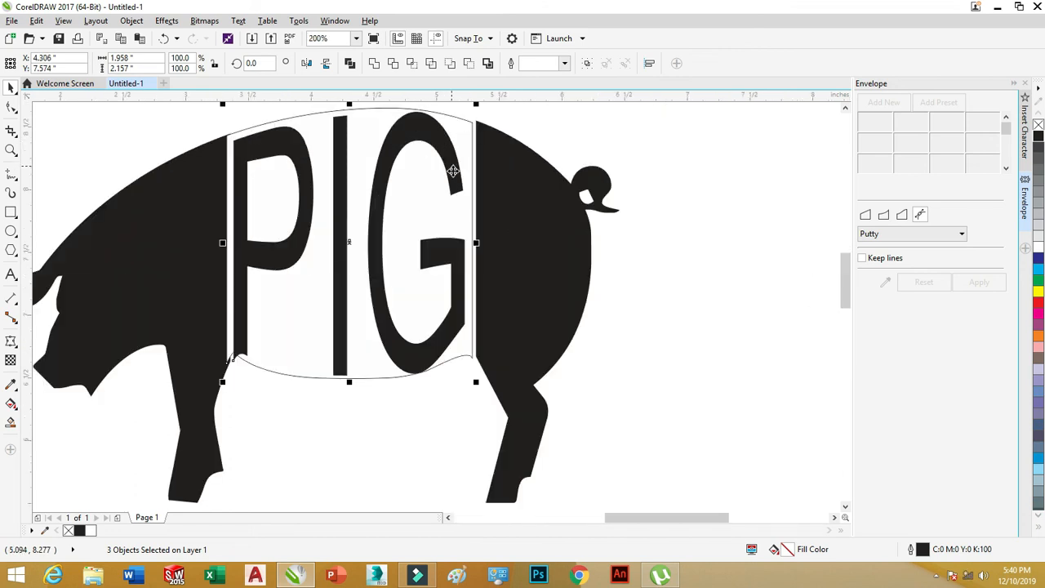
key("Right")
key("Up")
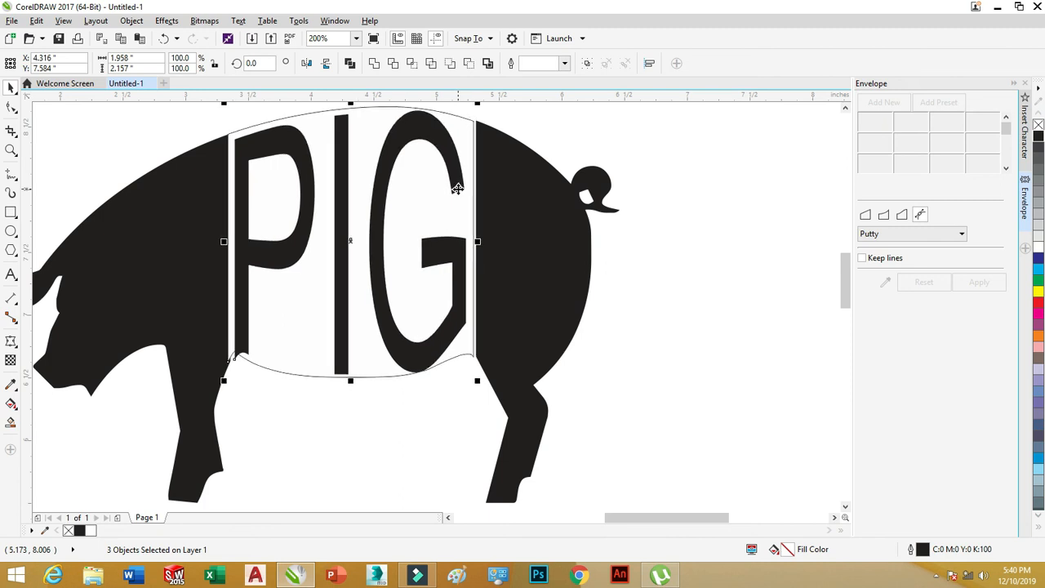
key("Right")
key("Right")
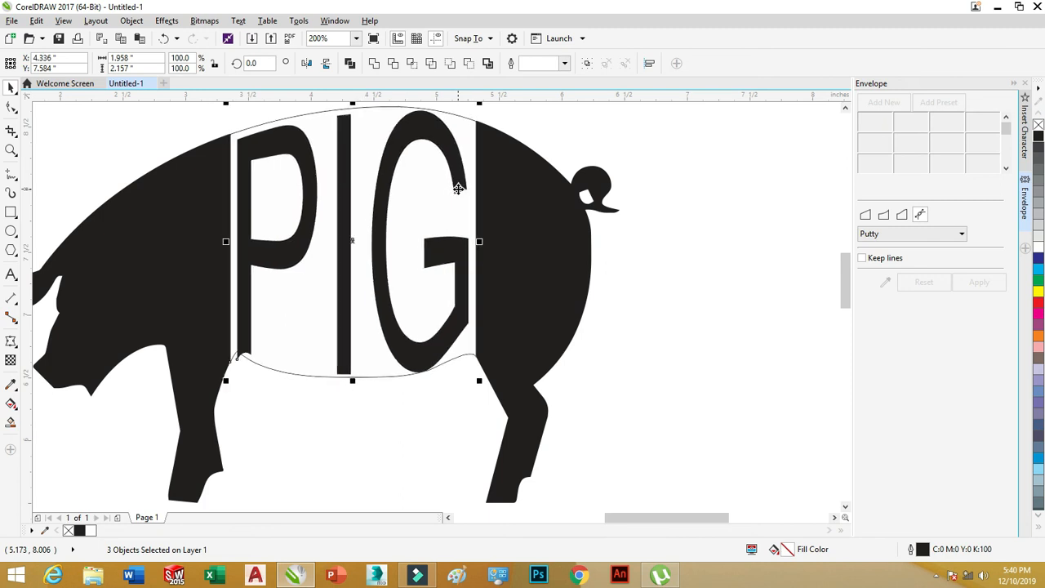
left_click(253, 403)
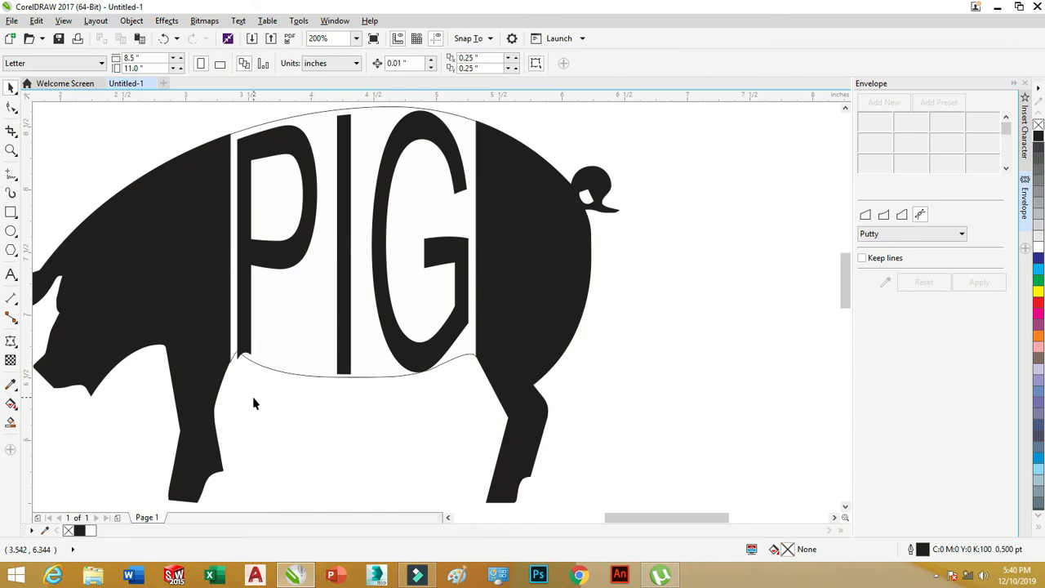
- Reduce the PIG text's height to about 2.05 inches by raising its lower edge above the belly outline
scroll(253, 402, "down", 1)
left_click(257, 379)
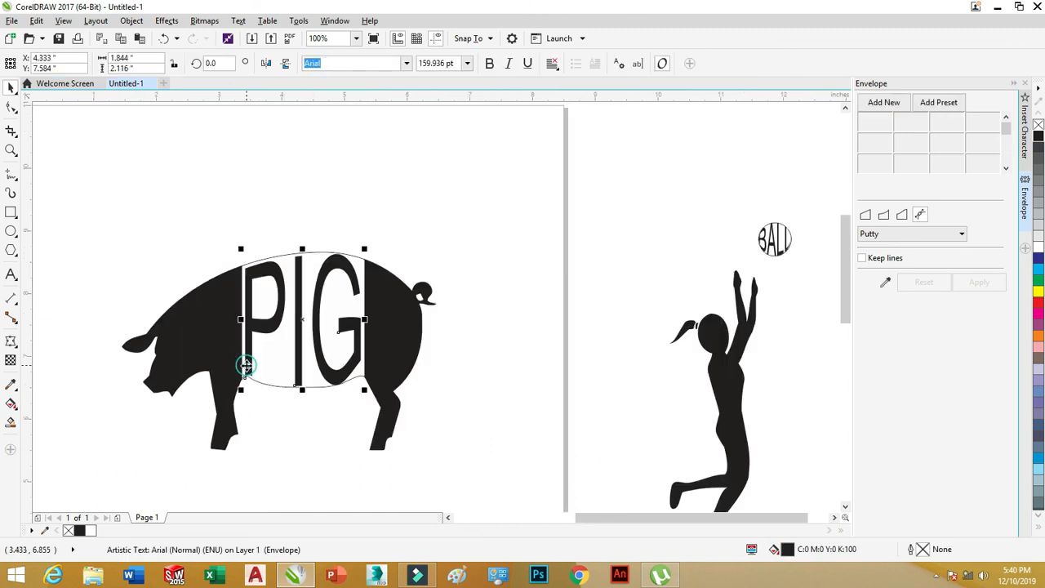
scroll(258, 379, "up", 1)
left_click_drag(352, 402, 348, 395)
double_click(349, 395)
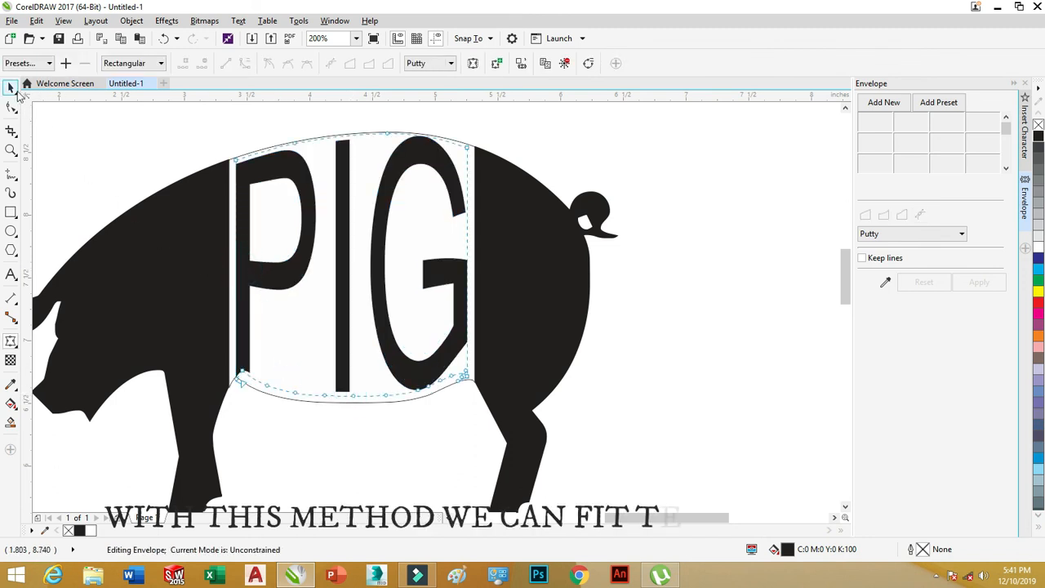
left_click(11, 87)
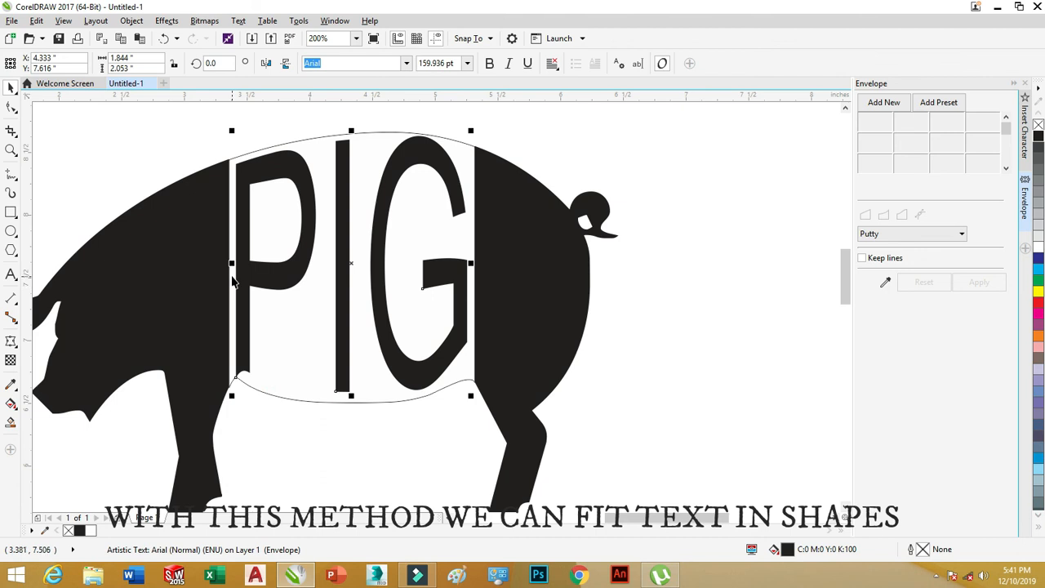
- Widen the PIG text on both sides to about 1.93 inches so it nearly meets the pig's halves
scroll(232, 281, "up", 2)
left_click_drag(238, 252, 229, 253)
scroll(265, 284, "down", 2)
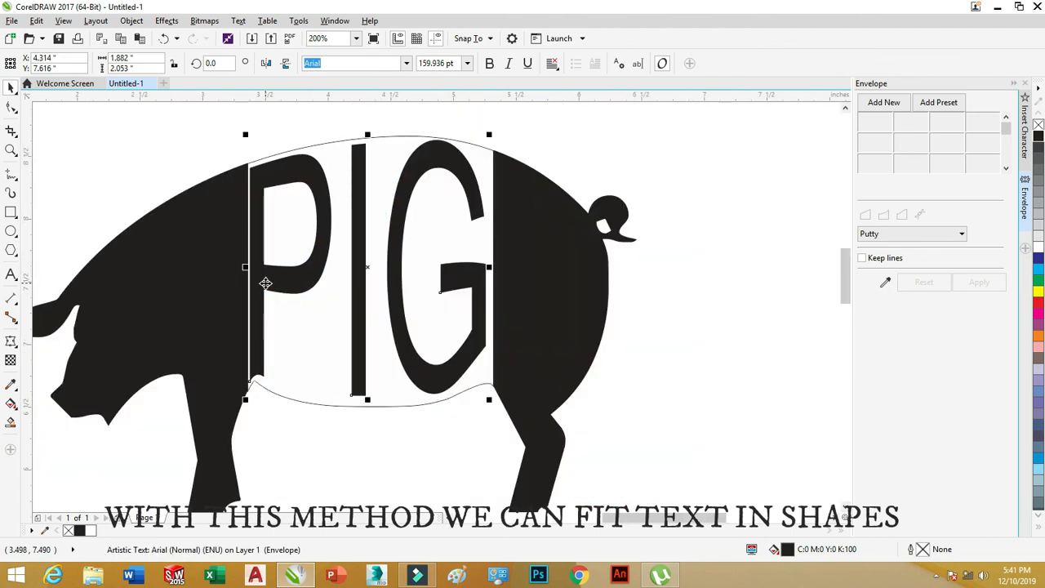
left_click_drag(488, 267, 461, 258)
scroll(503, 277, "up", 2)
scroll(461, 261, "down", 2)
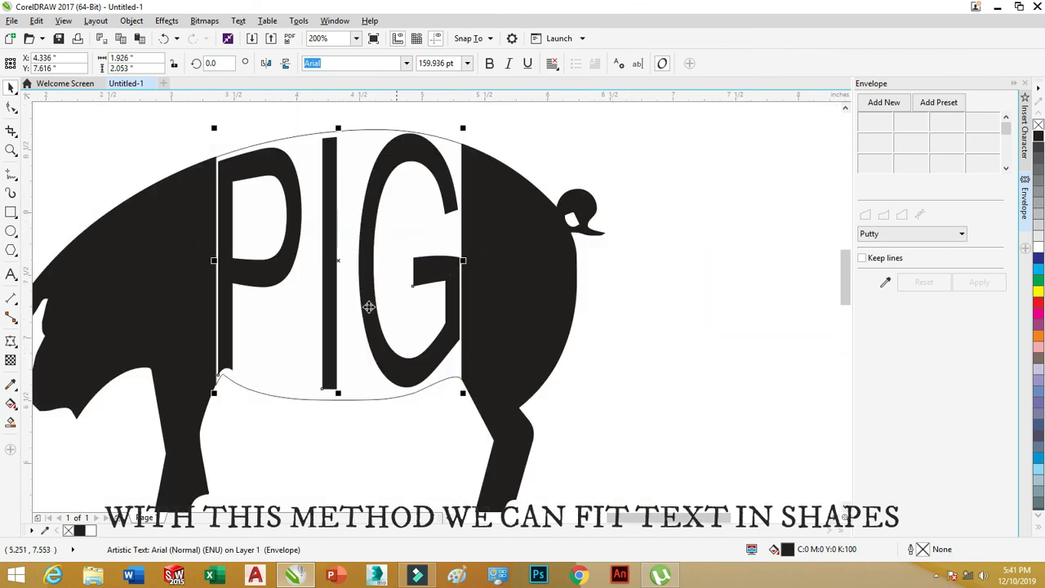
scroll(305, 359, "down", 2)
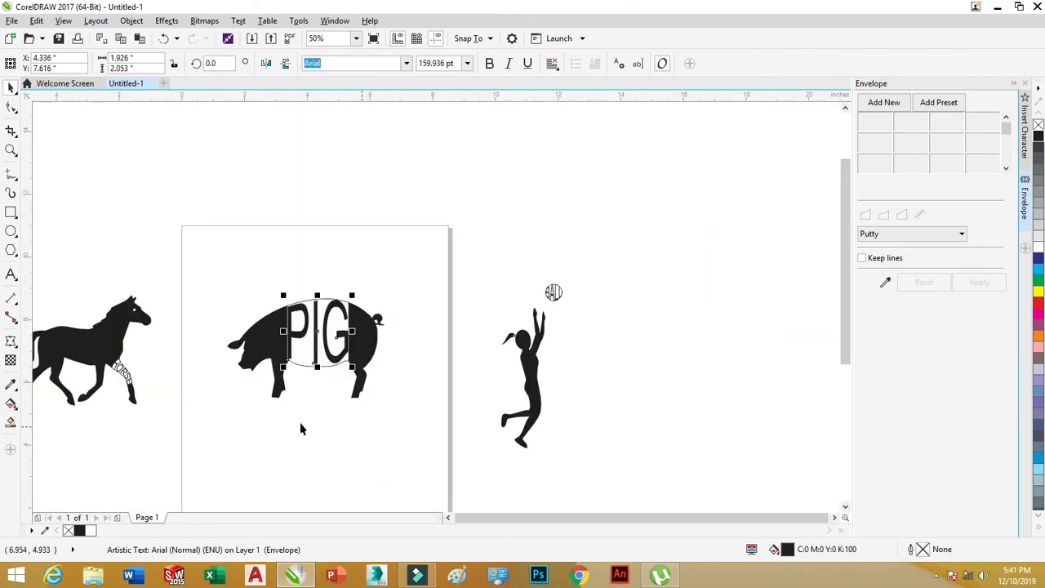
left_click(241, 427)
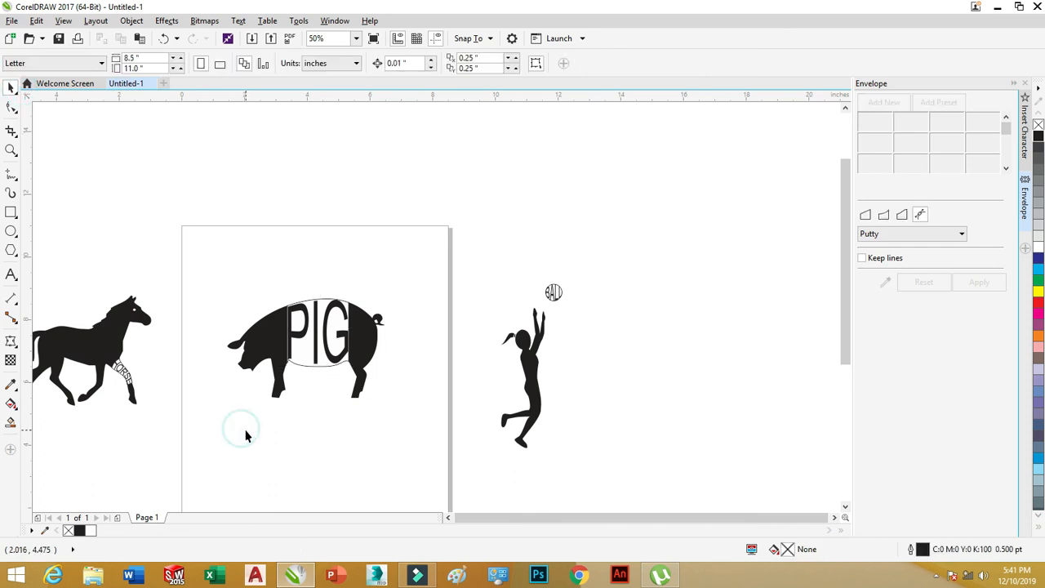